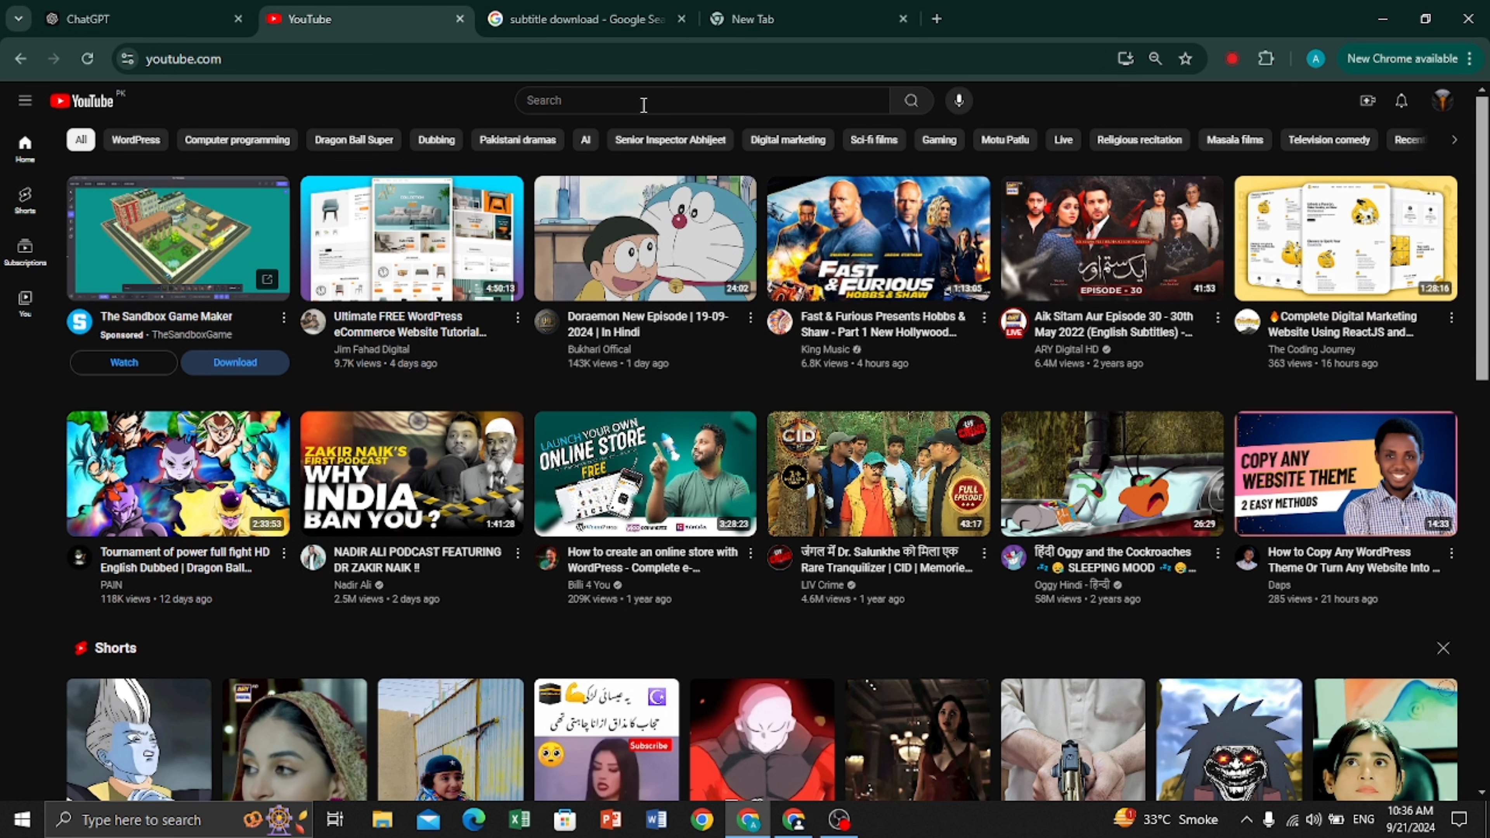
Step: Search YouTube for "TOP AI CHAT TOOLS IN 2024"
left_click(643, 105)
type("TOP AI CHAT TOOLS IN ")
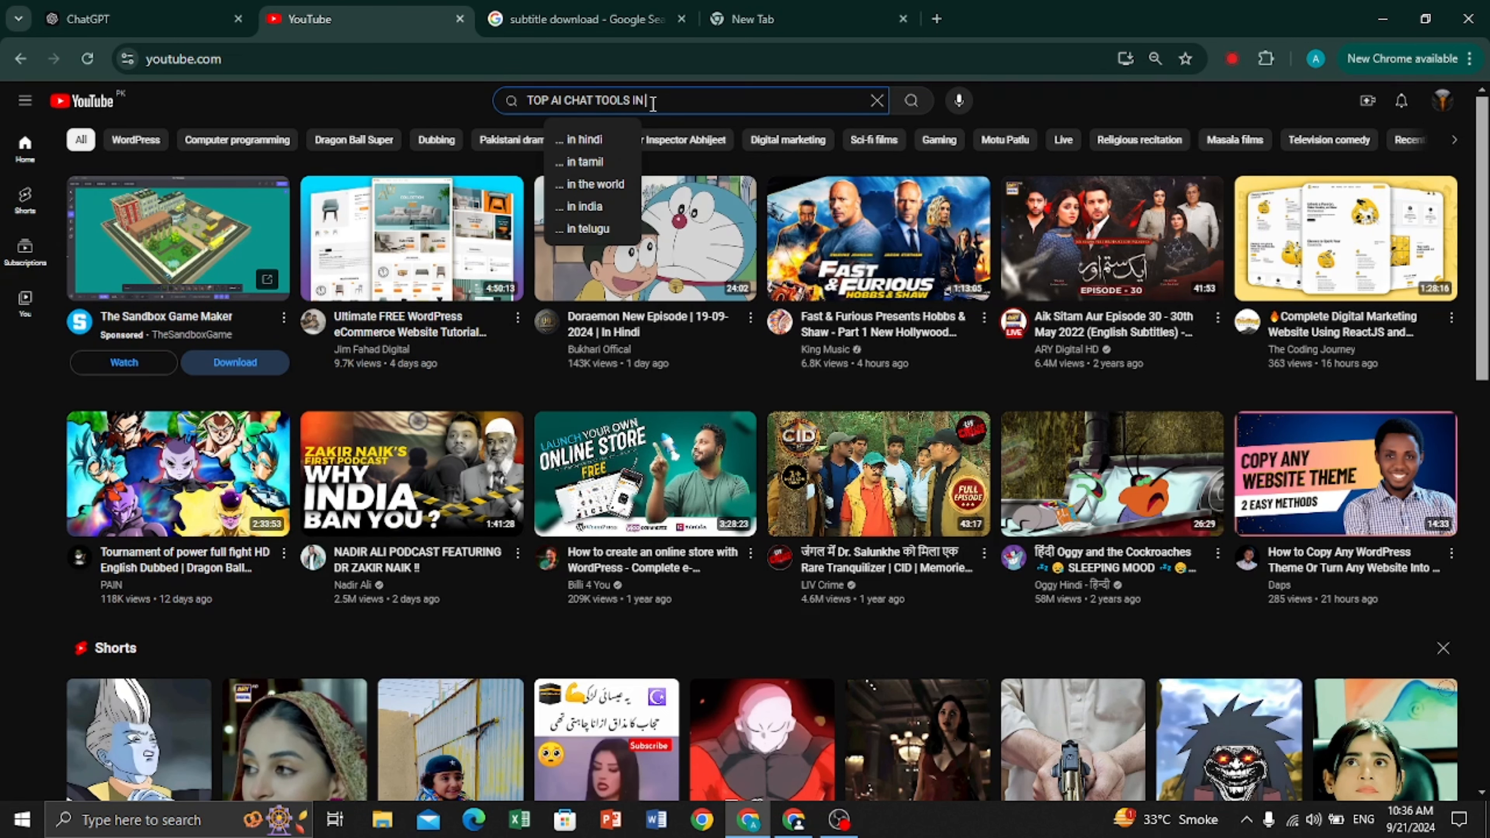
type("2024")
key("Return")
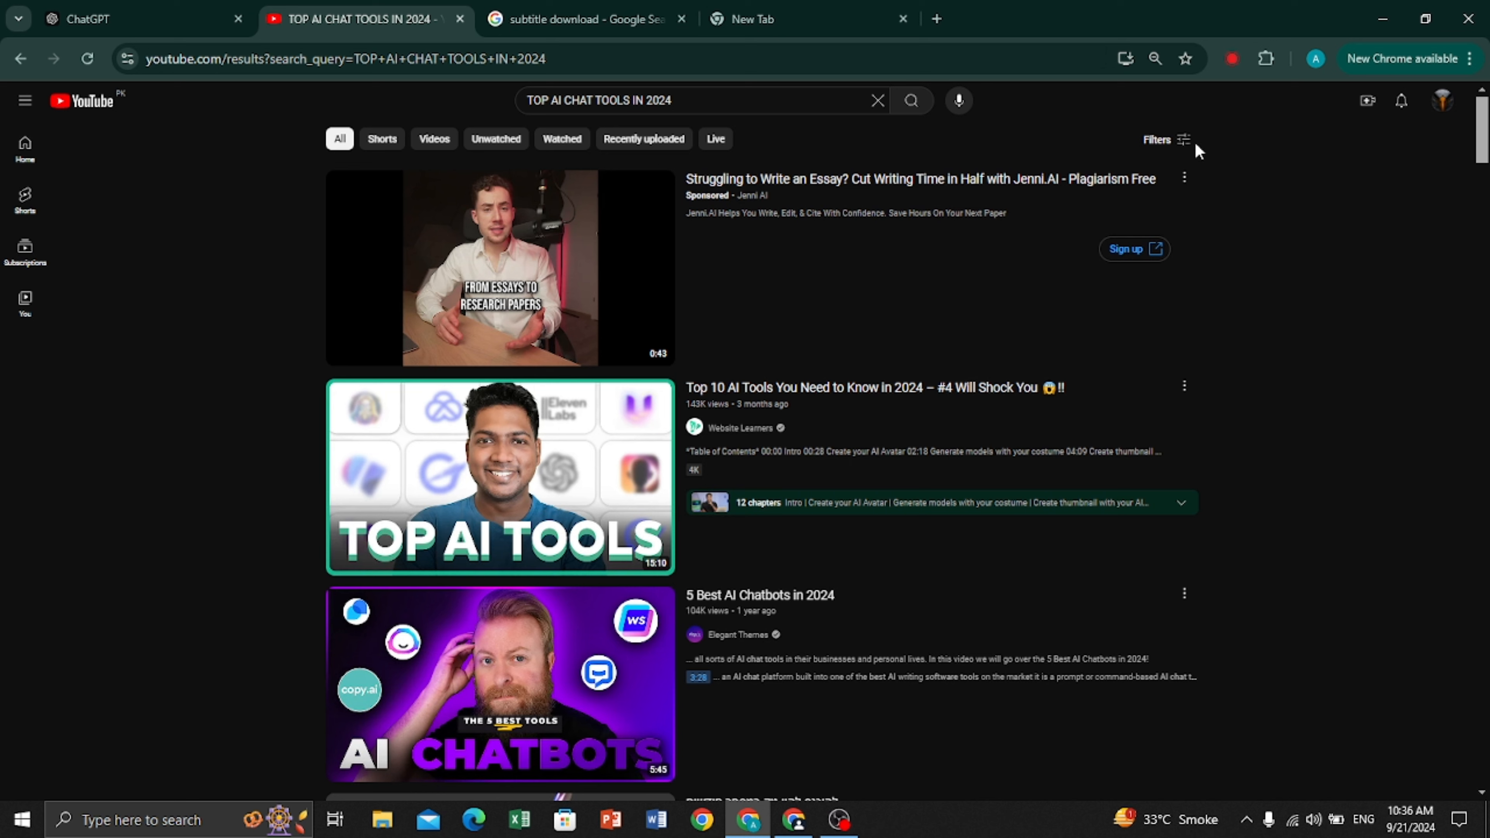
Step: Filter the video results by the Subtitles/CC feature and the This year upload date
left_click(1180, 152)
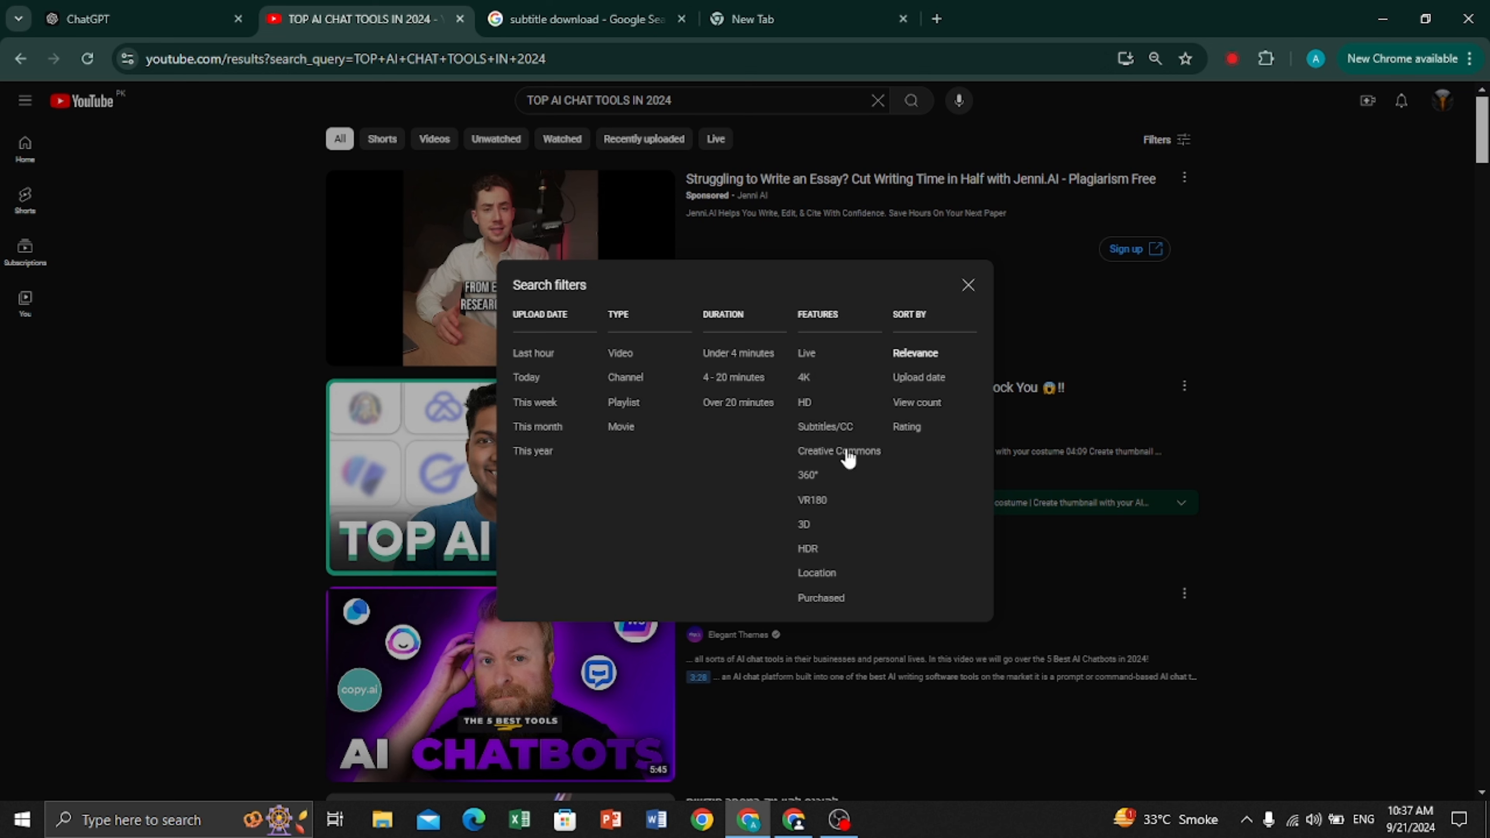
left_click(811, 429)
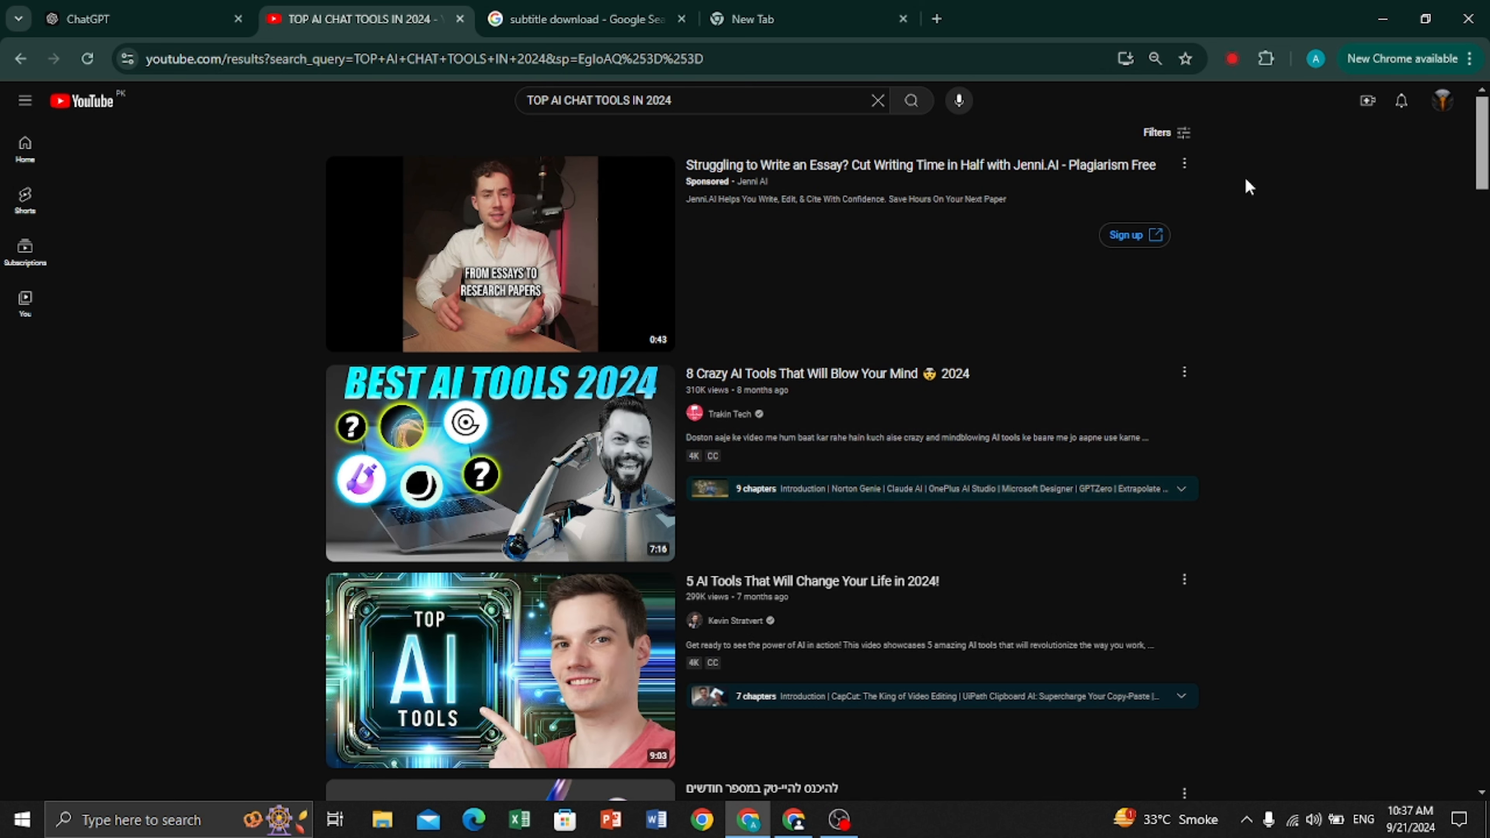
left_click(1189, 135)
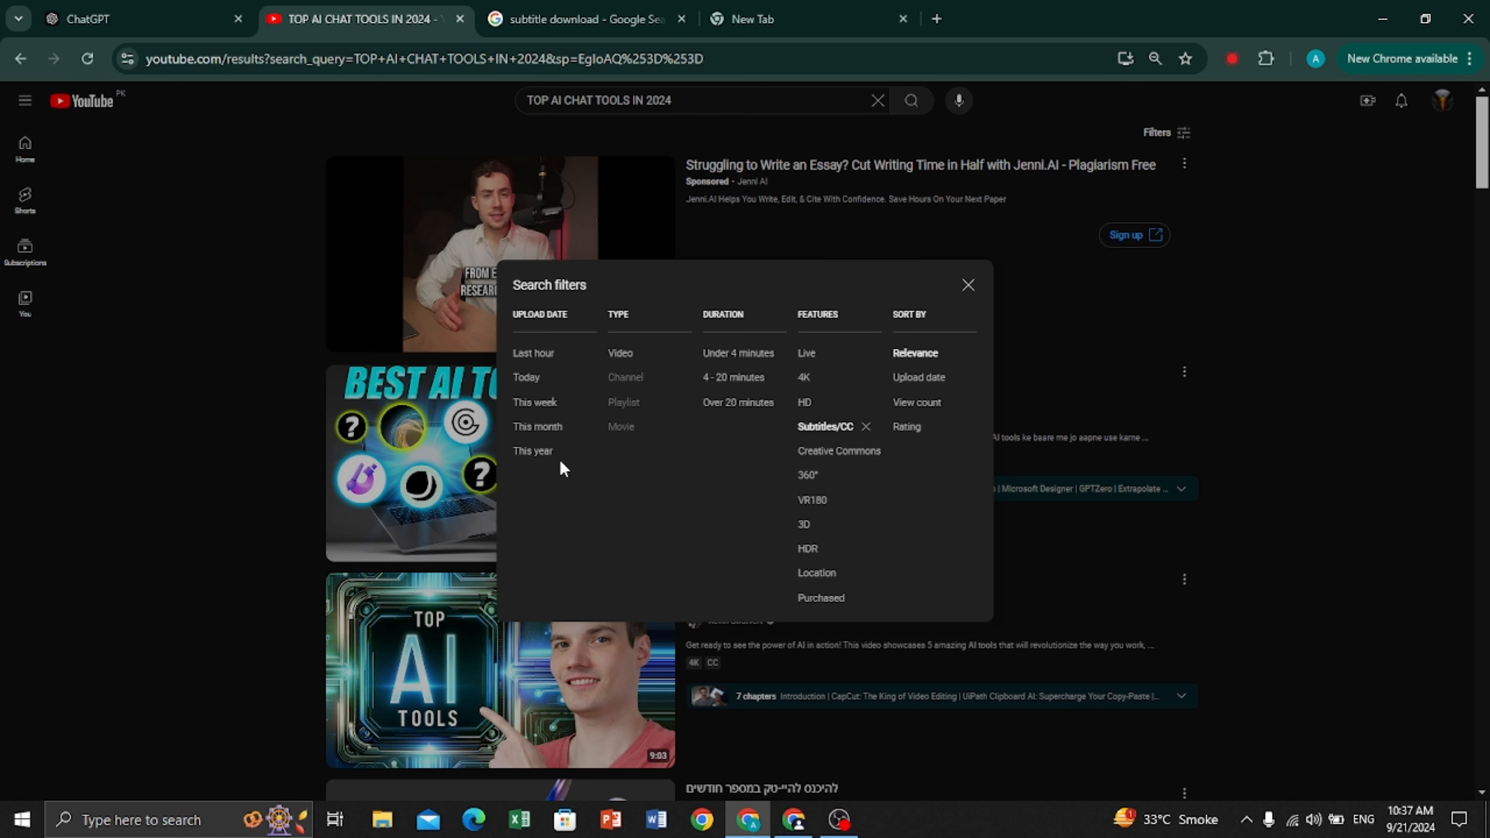
left_click(532, 452)
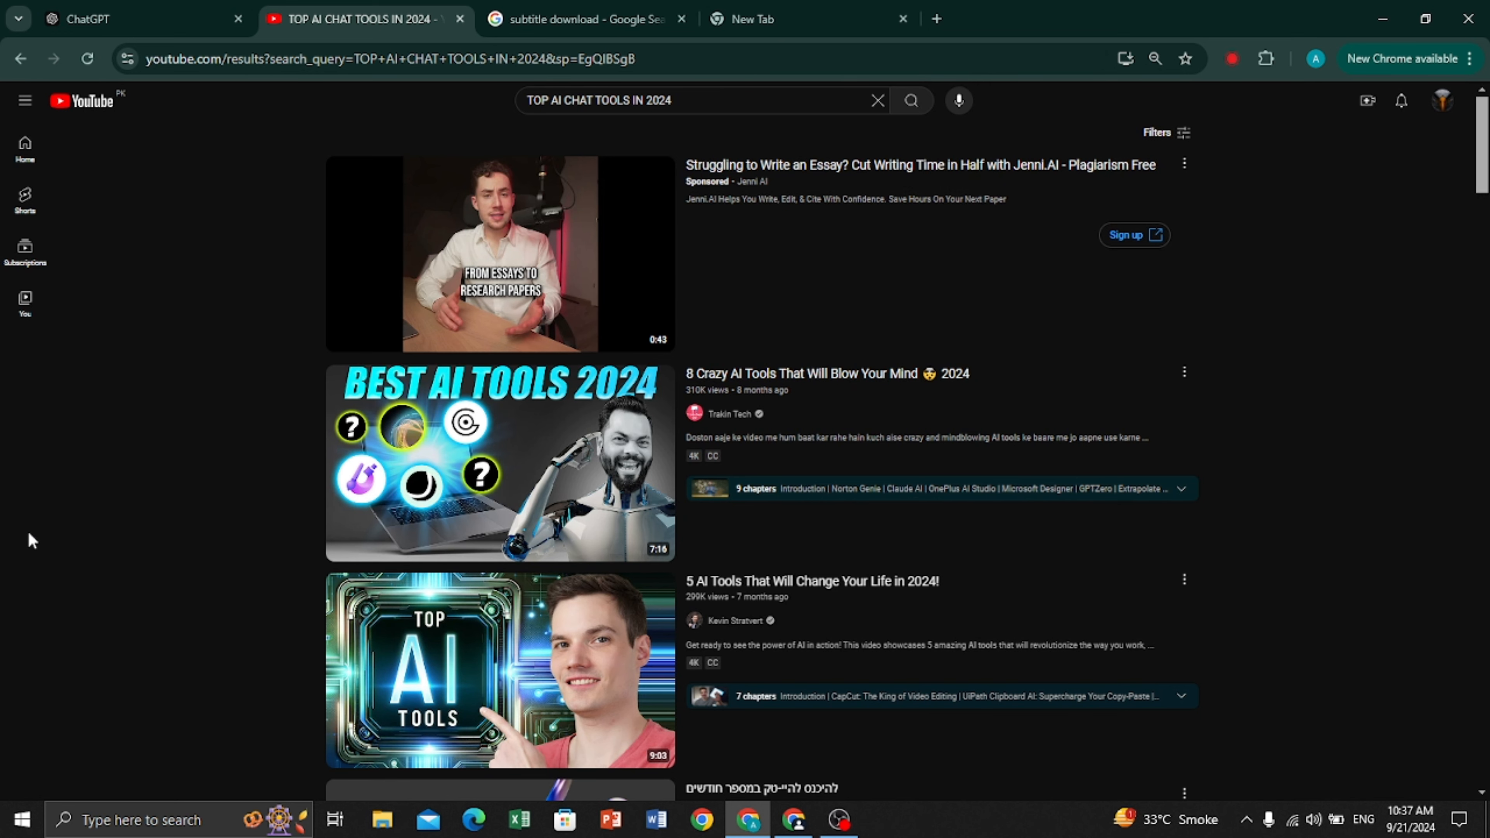
Step: Browse the filtered results and copy the link of the video "5 AI Tools That Will Change Your Life in 2024!"
scroll(169, 461, "down", 5)
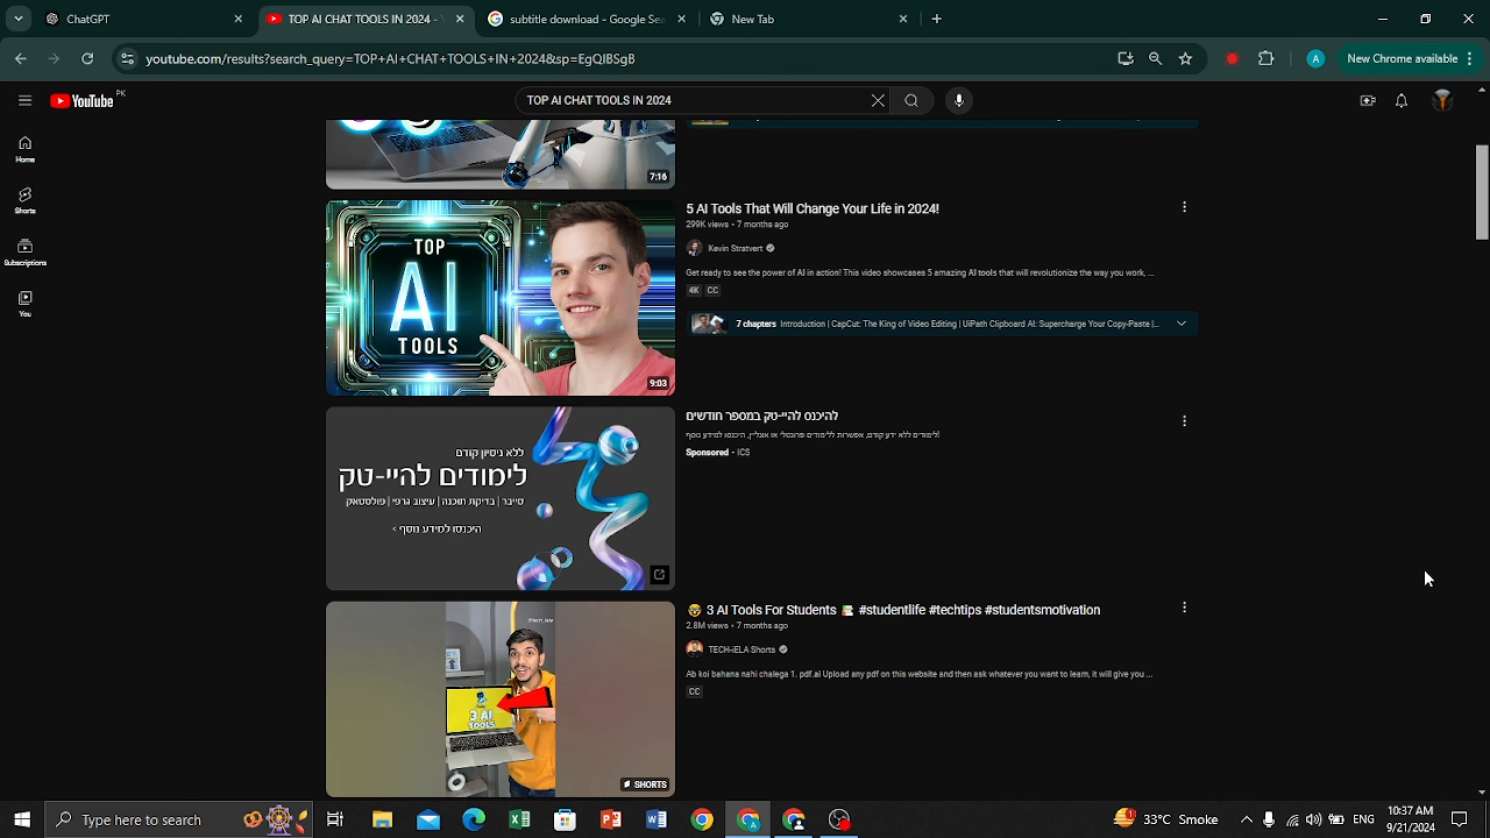
scroll(977, 557, "down", 5)
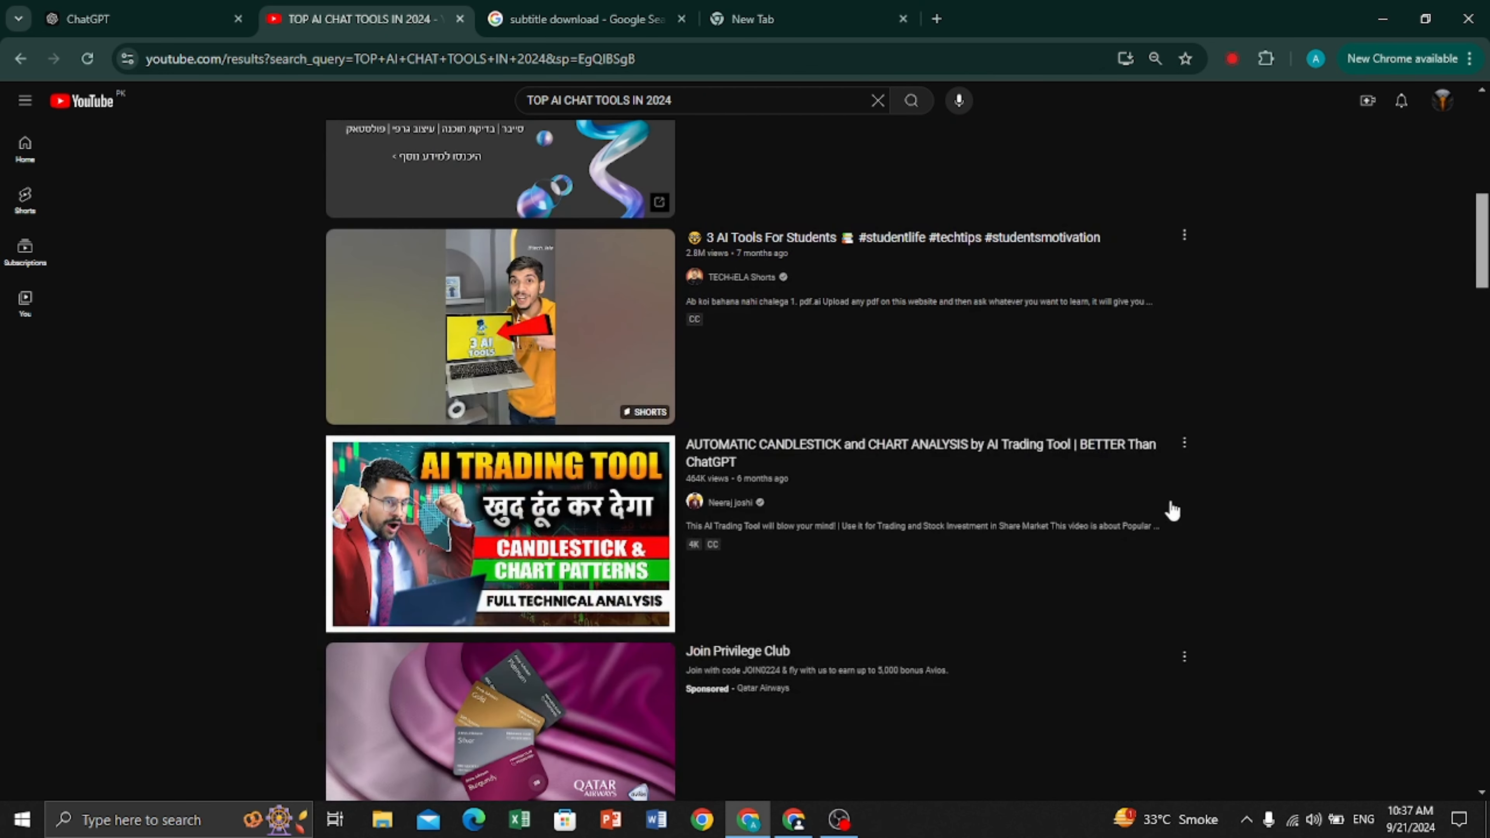
scroll(1131, 539, "up", 5)
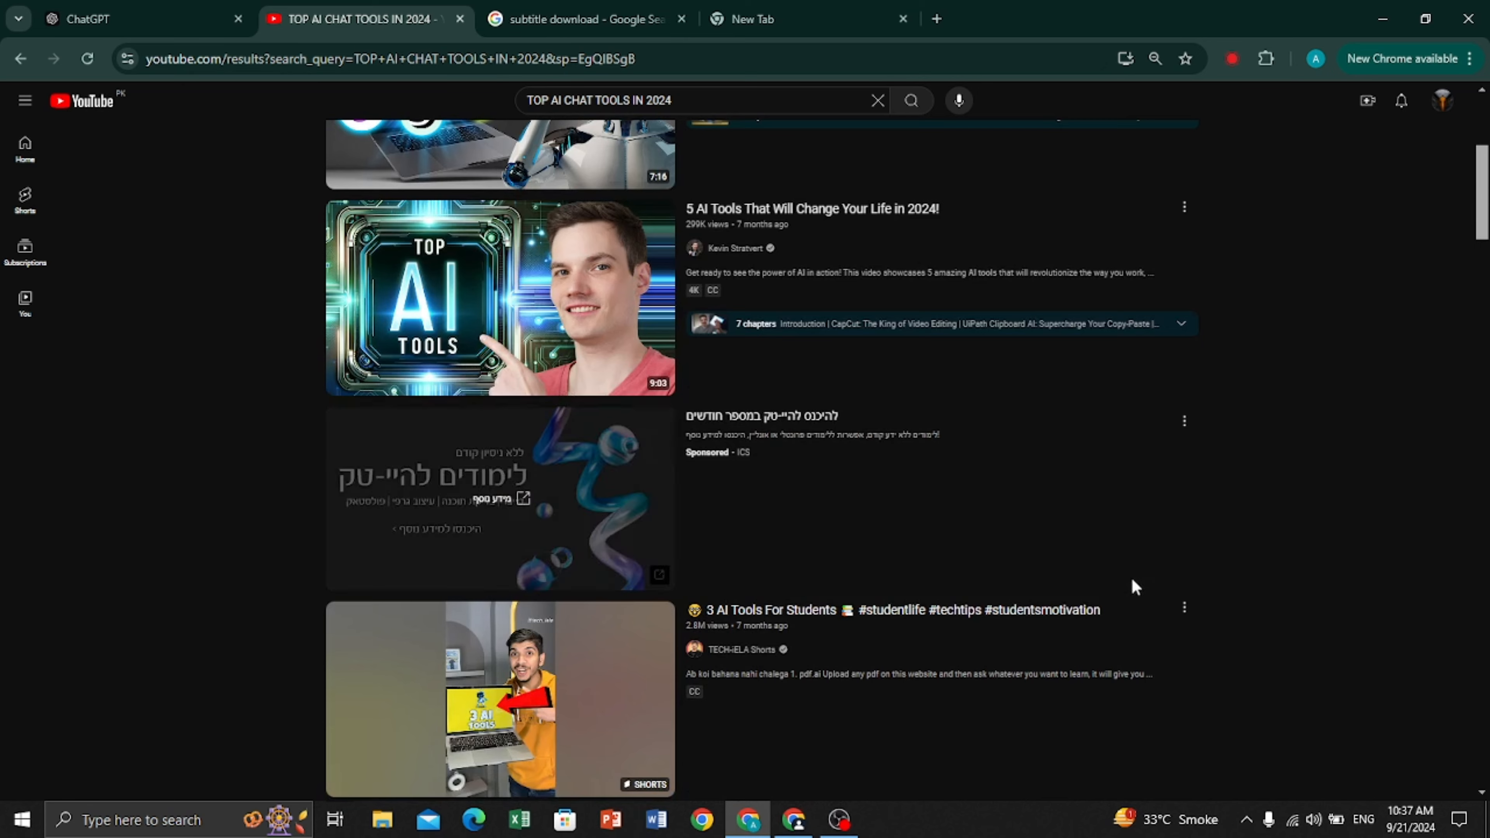
scroll(1132, 588, "up", 5)
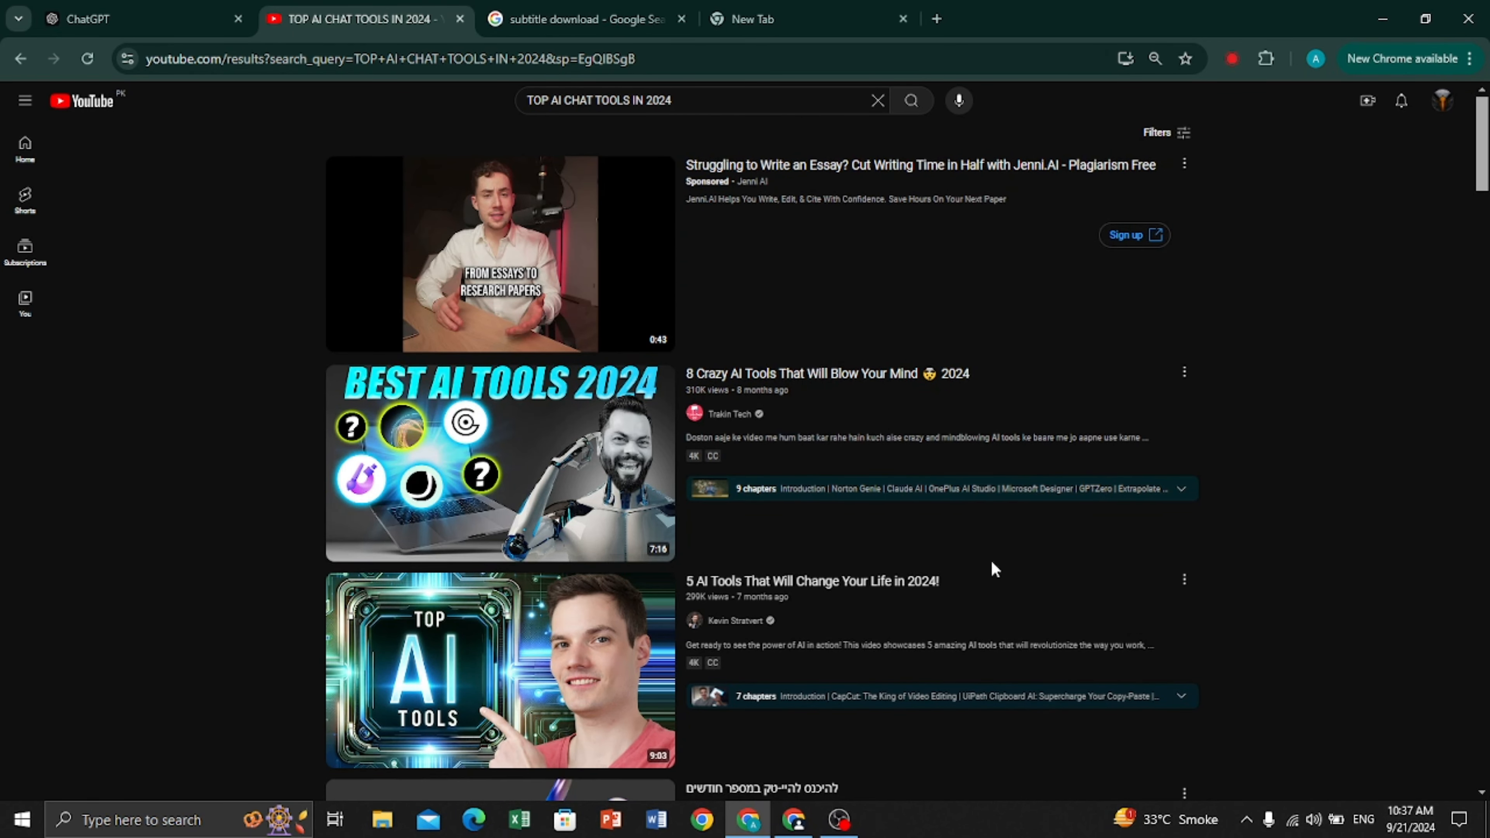
right_click(789, 577)
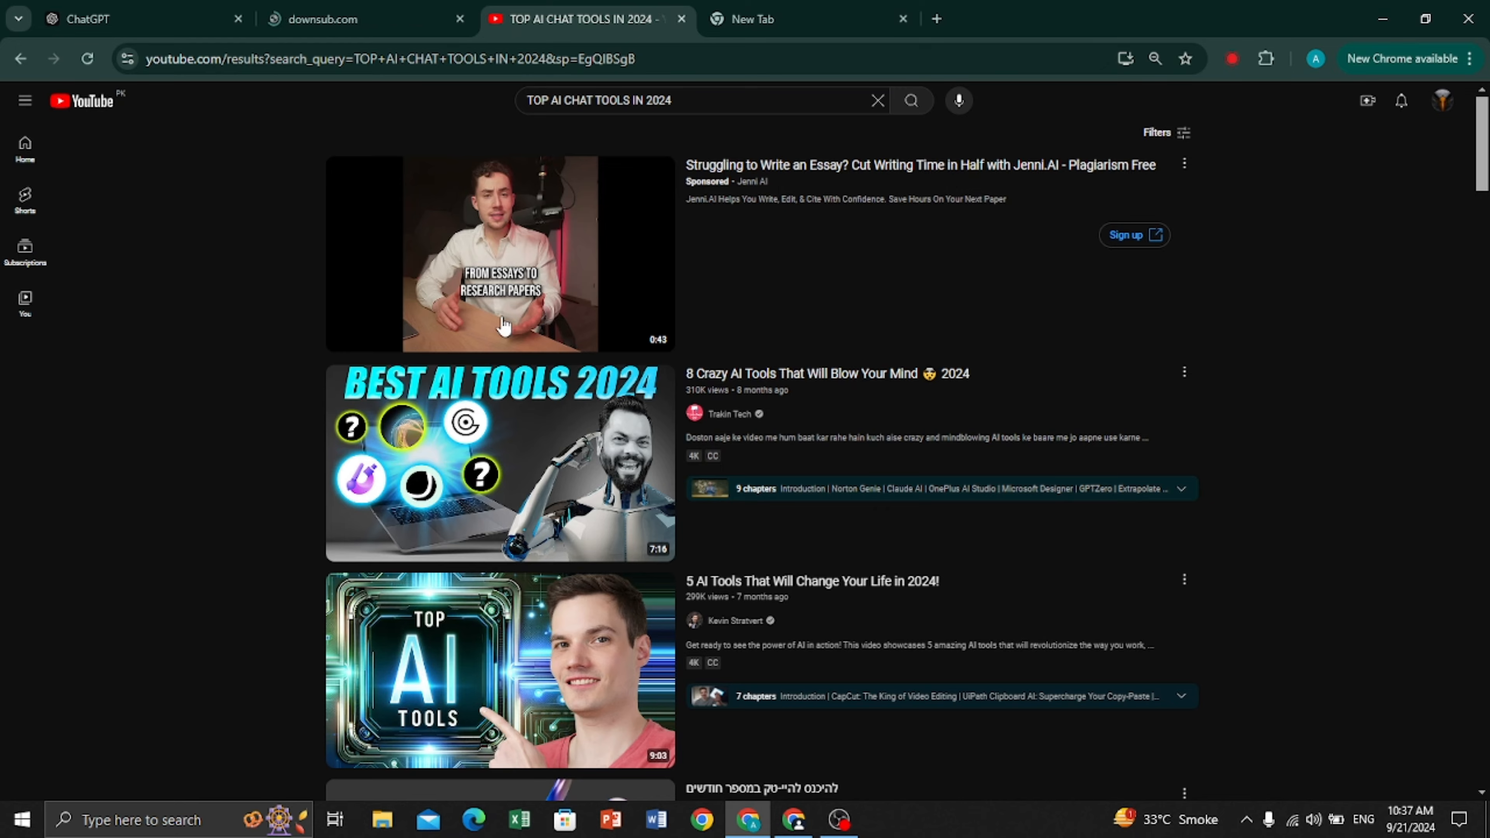
Step: Switch to DownSub and submit the copied YouTube link to extract the video's subtitles
key("ctrl+shift+Tab")
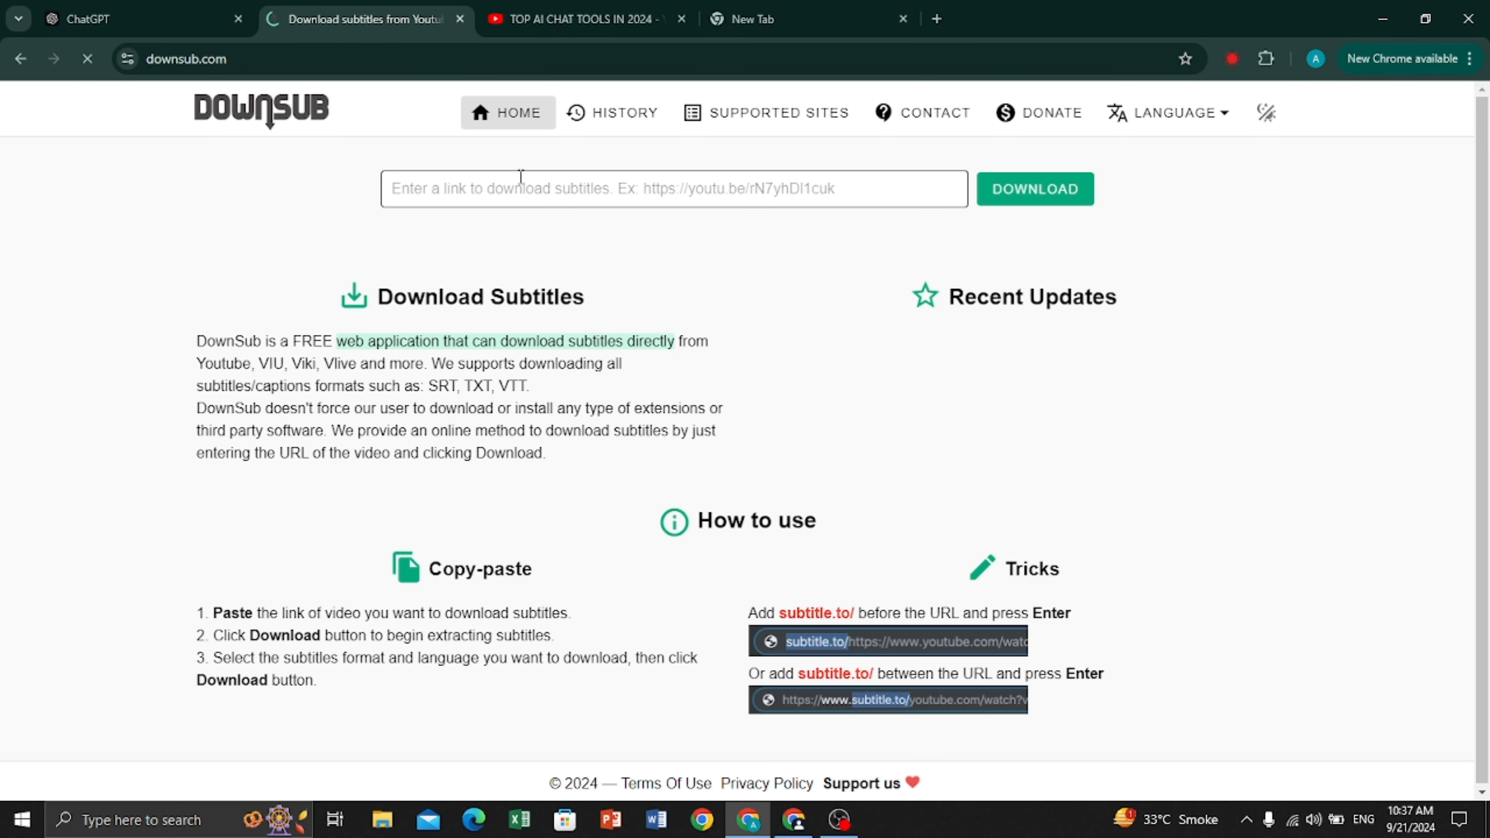
right_click(519, 177)
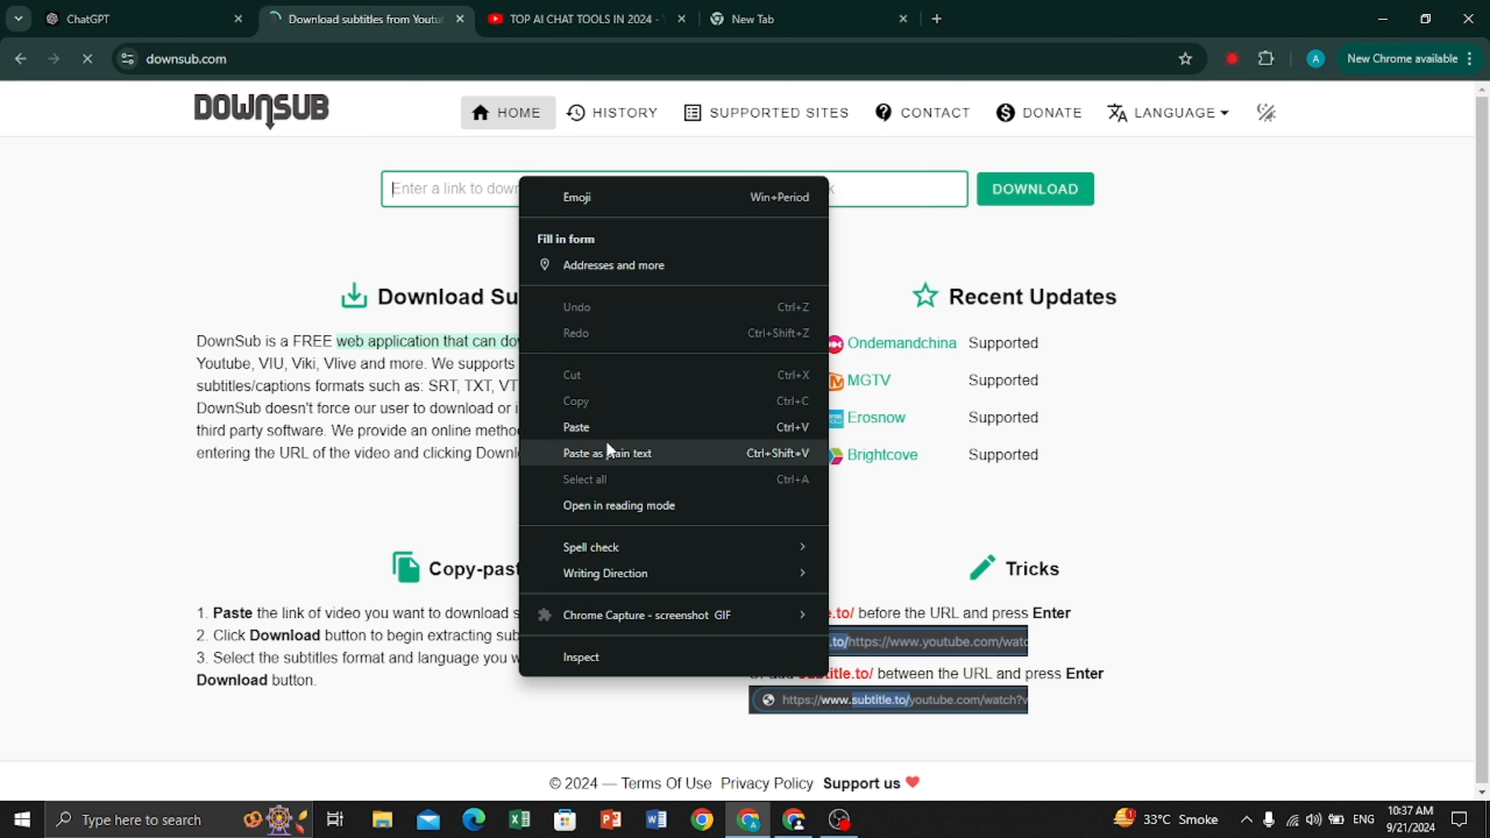
left_click(601, 428)
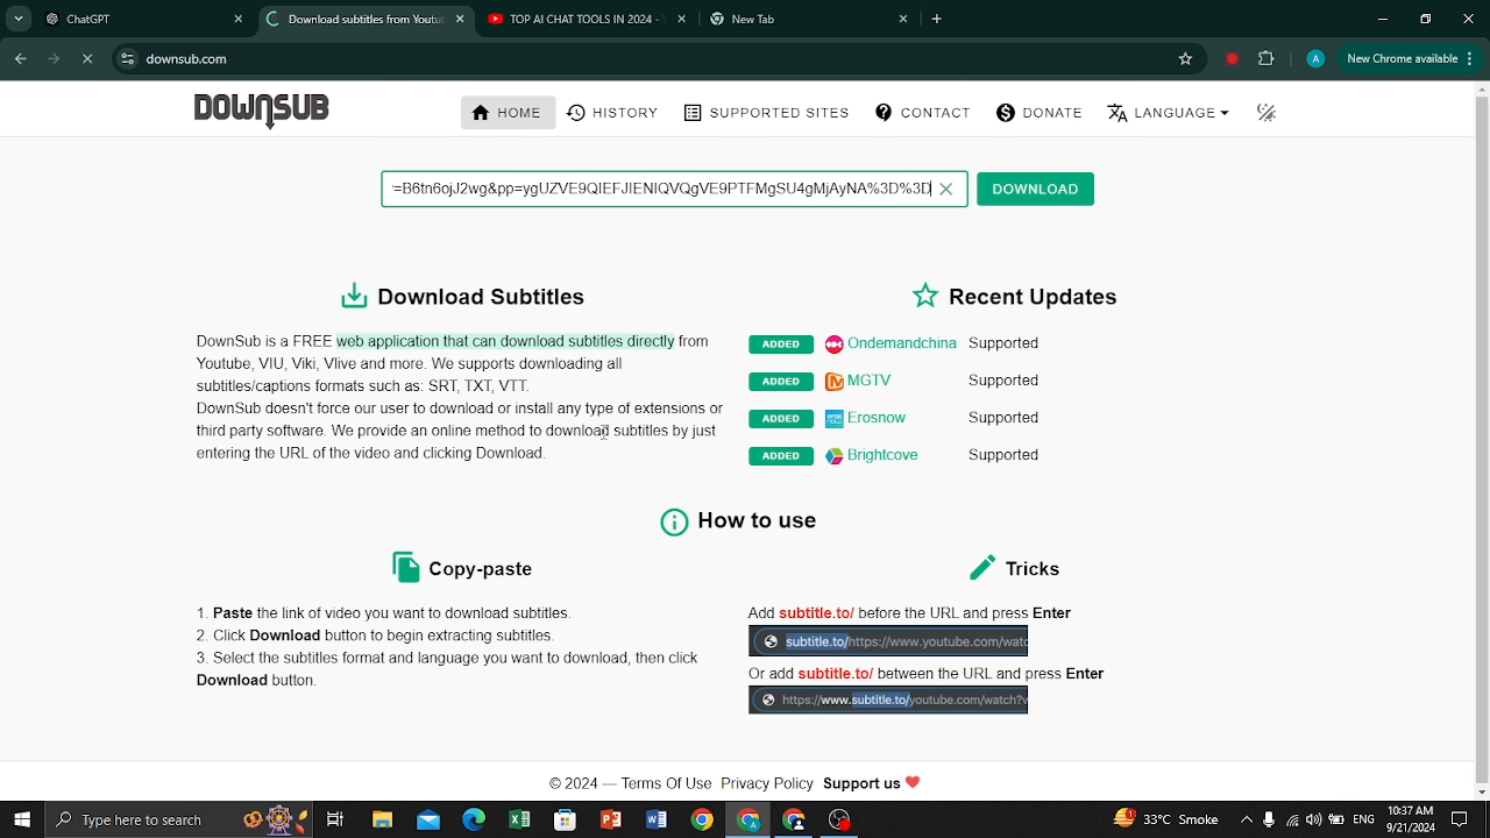
left_click(1037, 203)
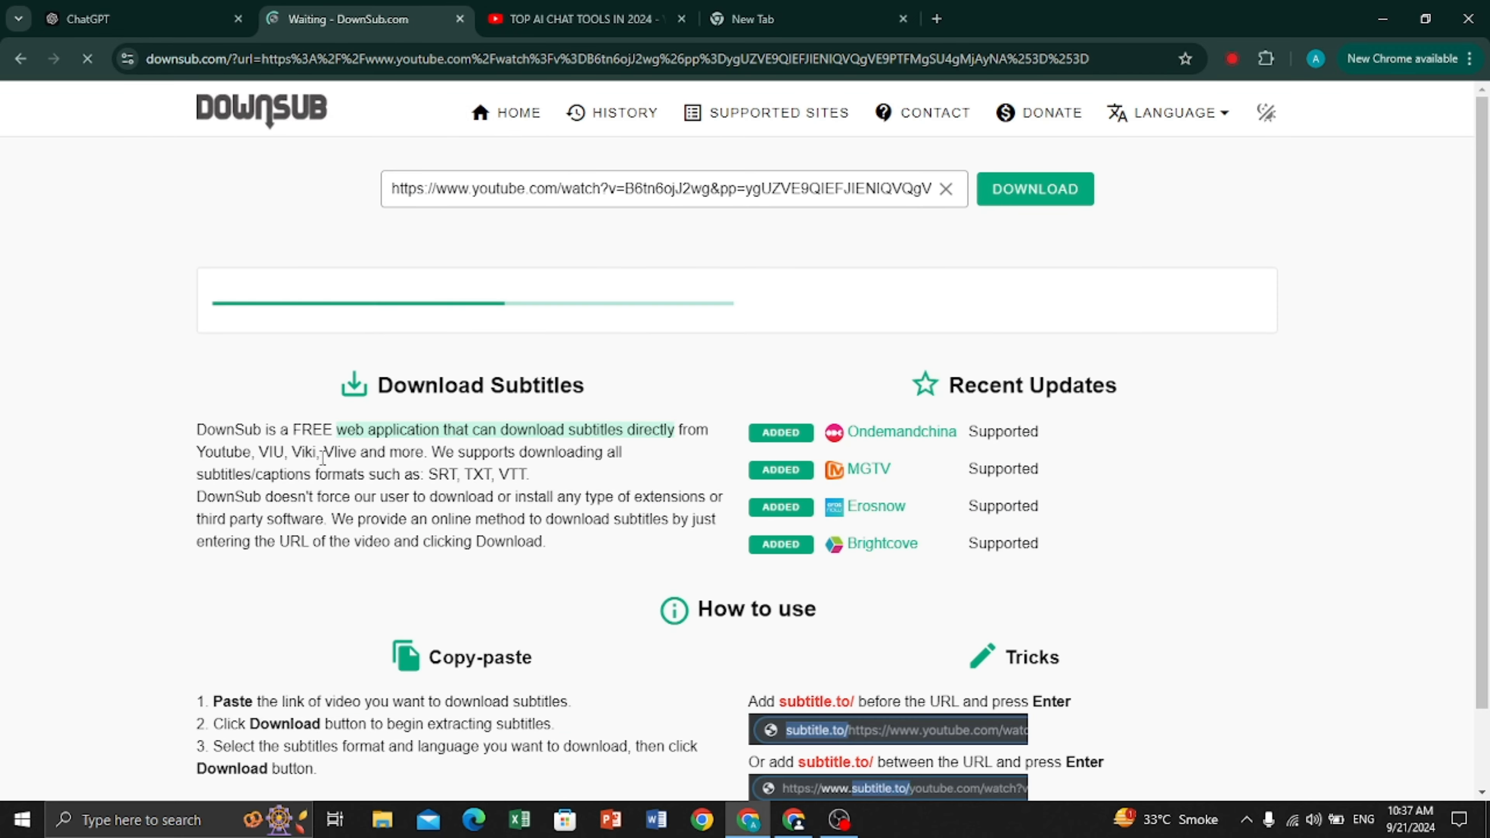
Step: Dismiss the pop-up ad, download the English subtitles in TXT format and show the recent downloads
scroll(308, 486, "down", 15)
scroll(309, 486, "up", 15)
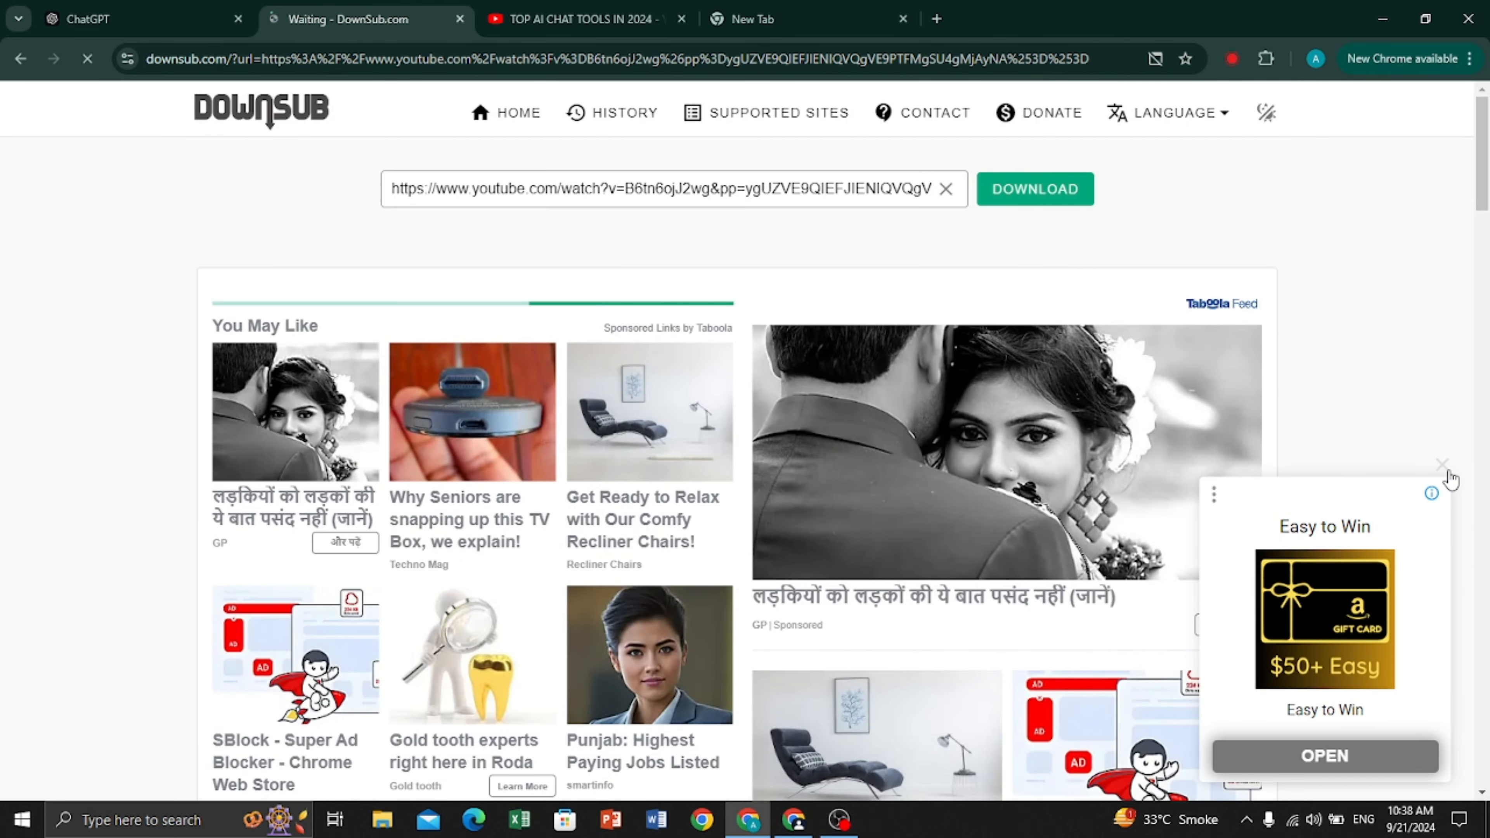
left_click(1447, 471)
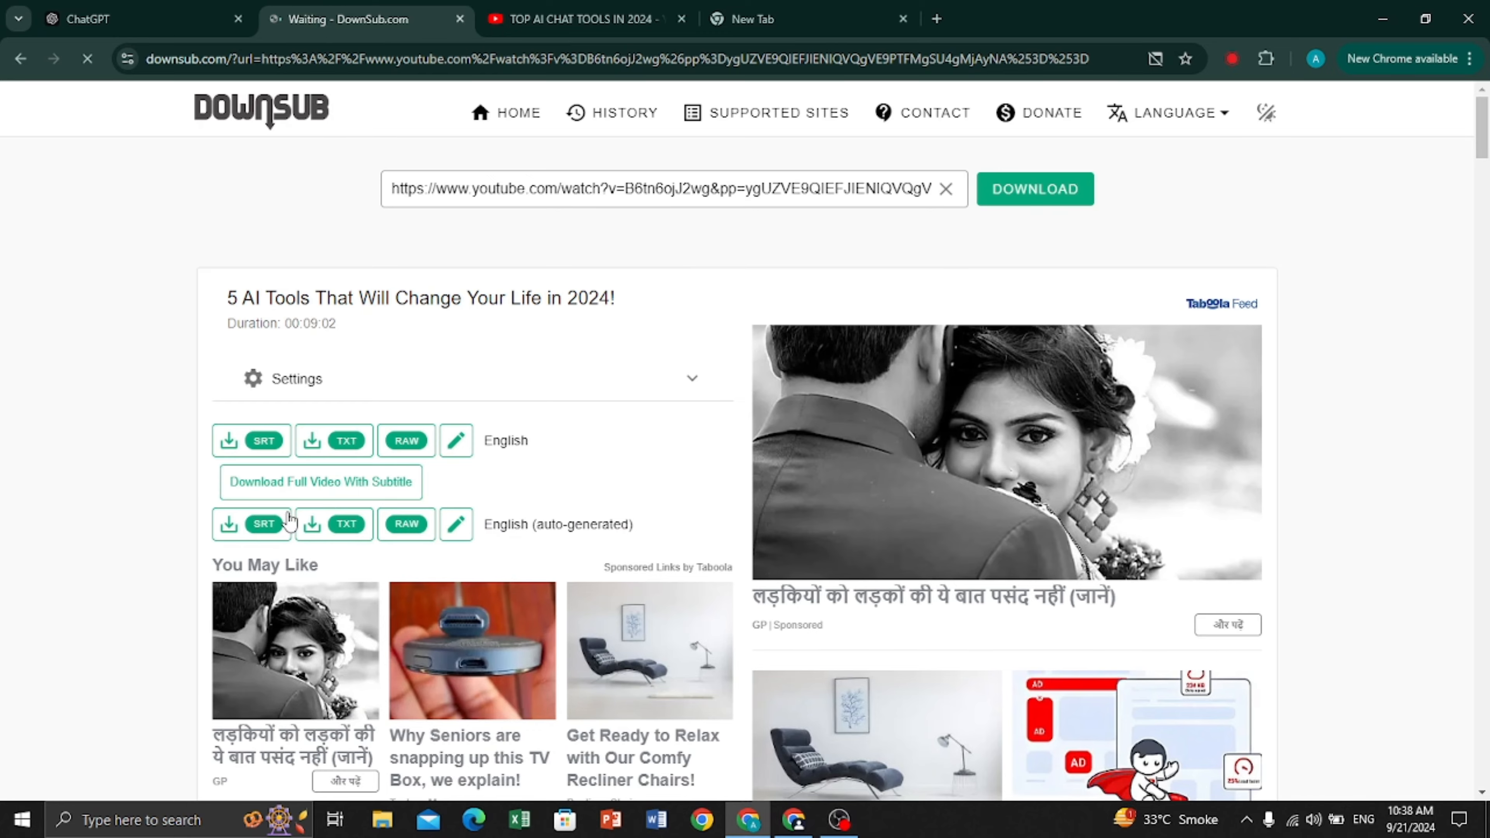
left_click_drag(560, 437, 482, 441)
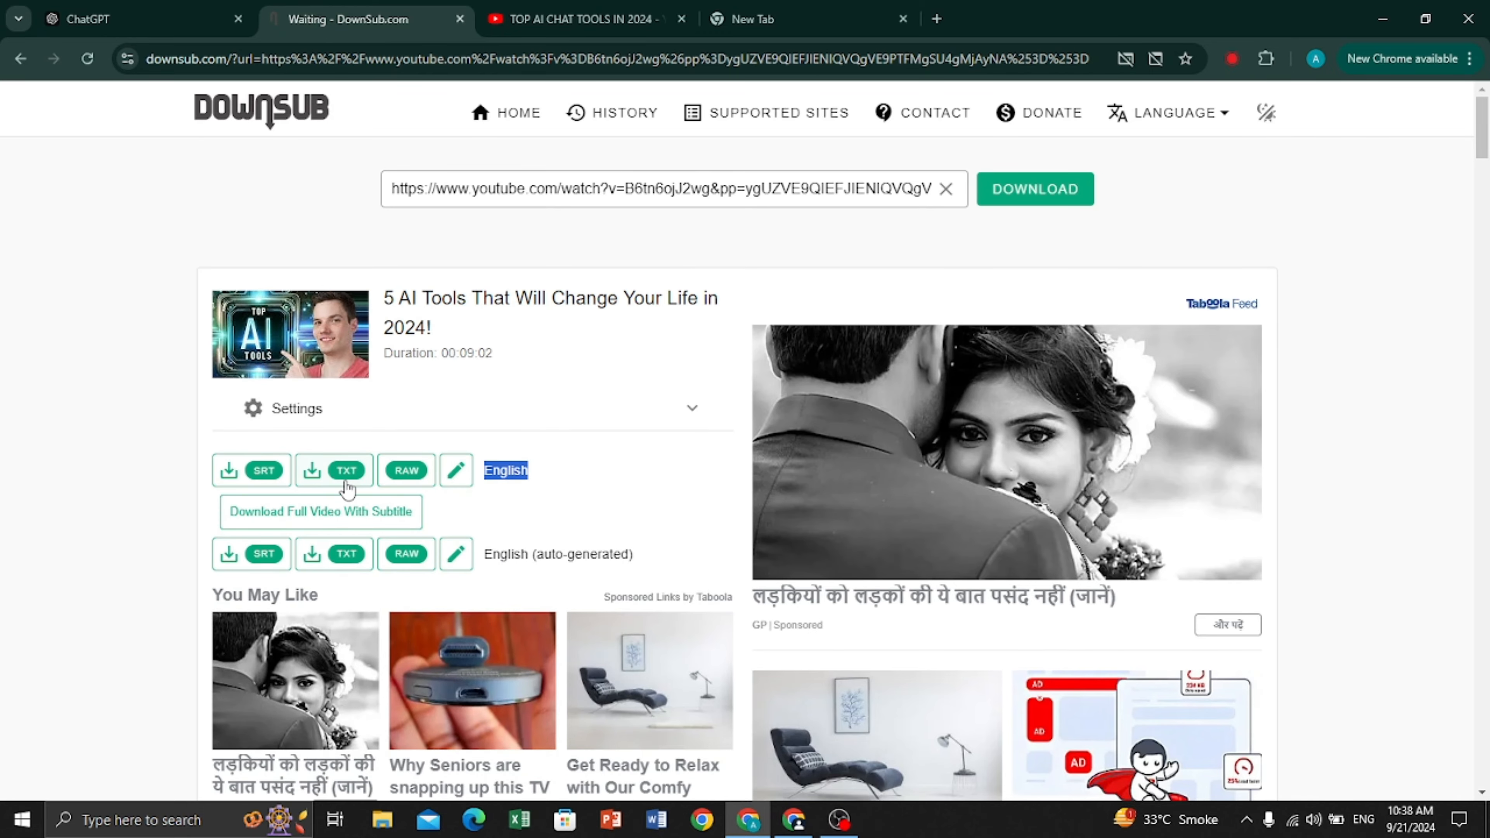
scroll(475, 328, "down", 20)
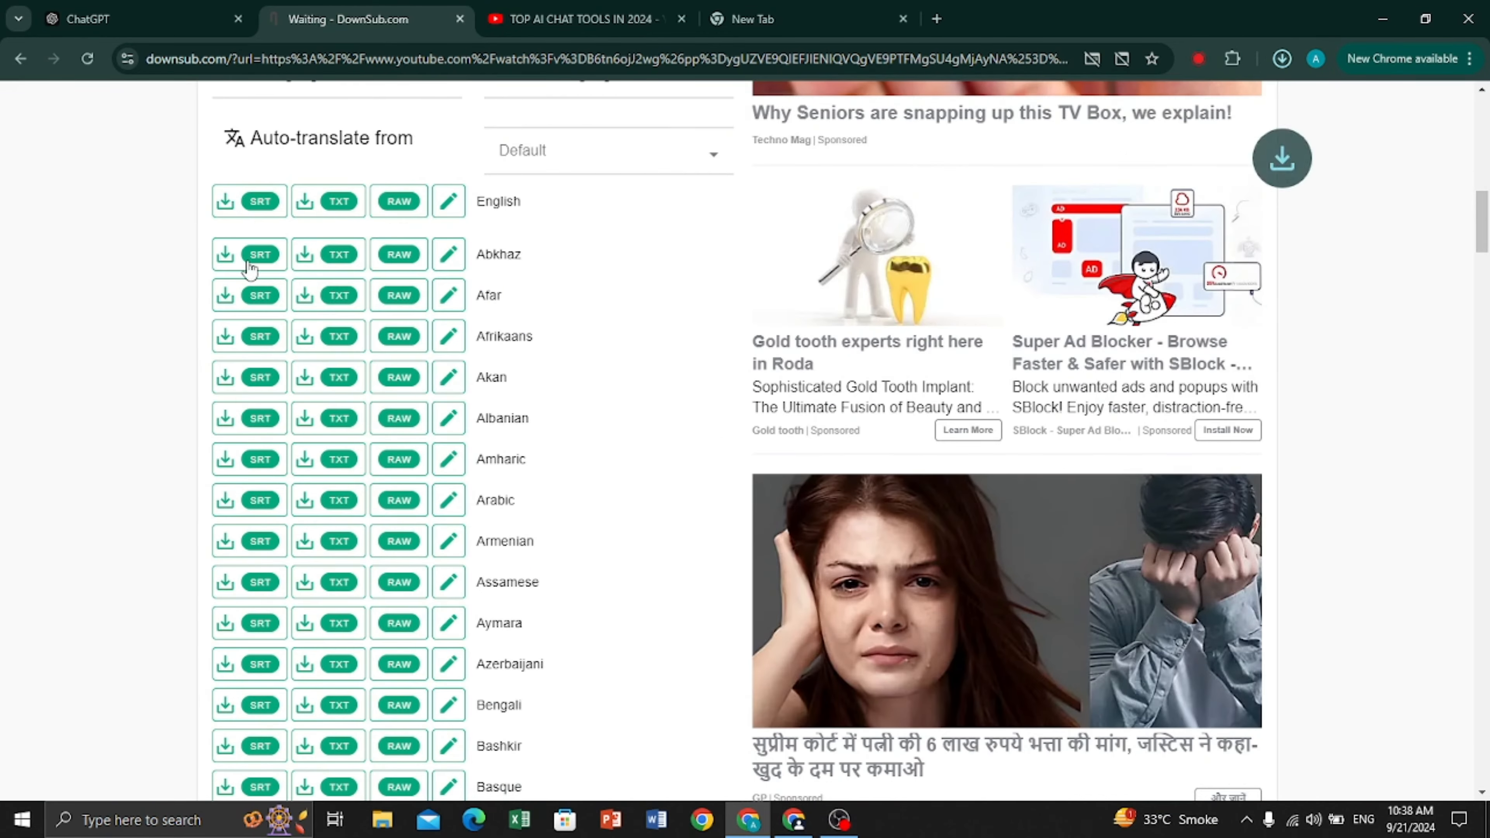
scroll(442, 574, "up", 20)
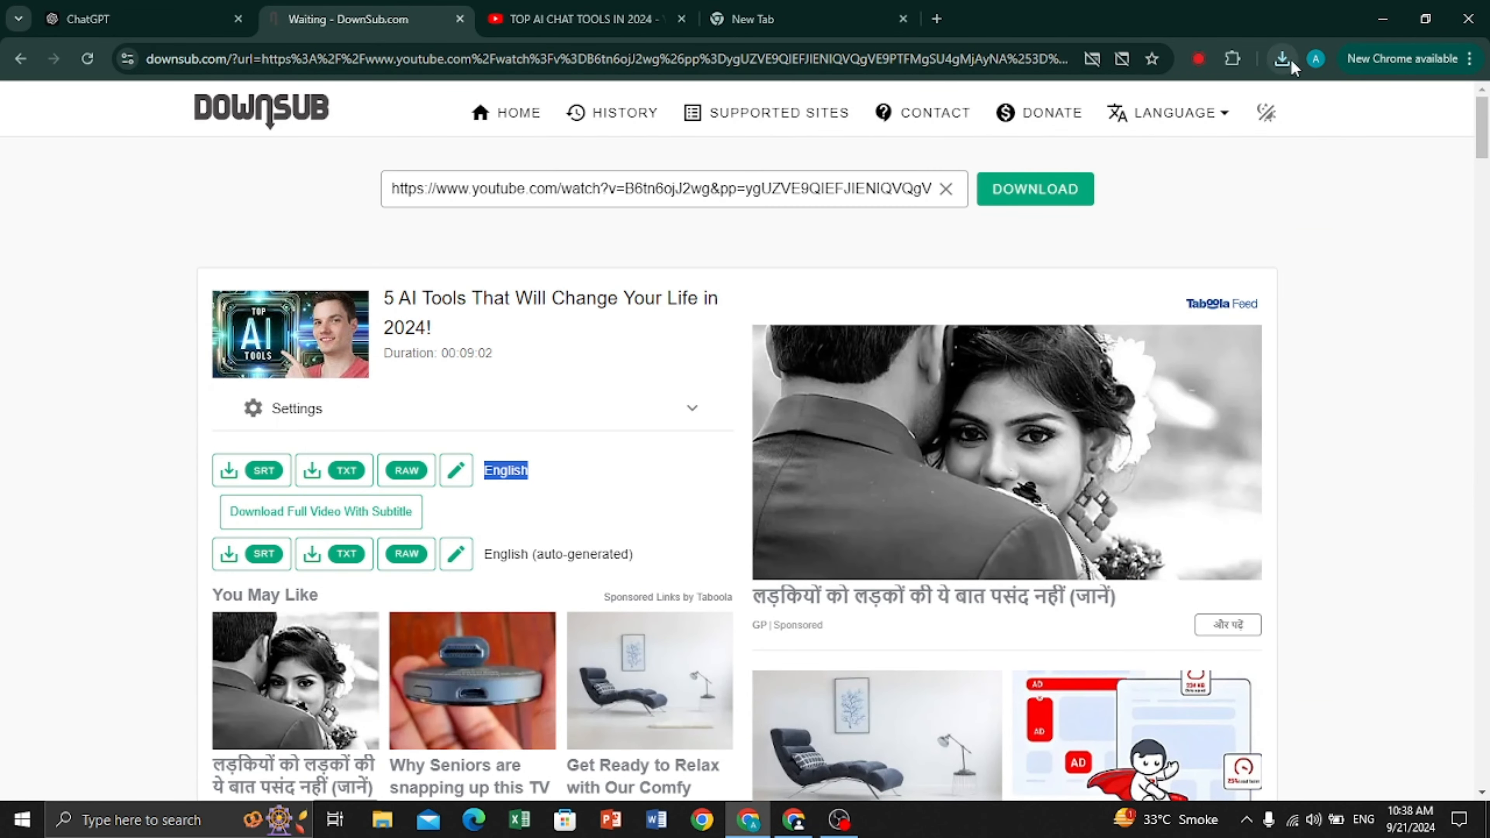
left_click(1285, 60)
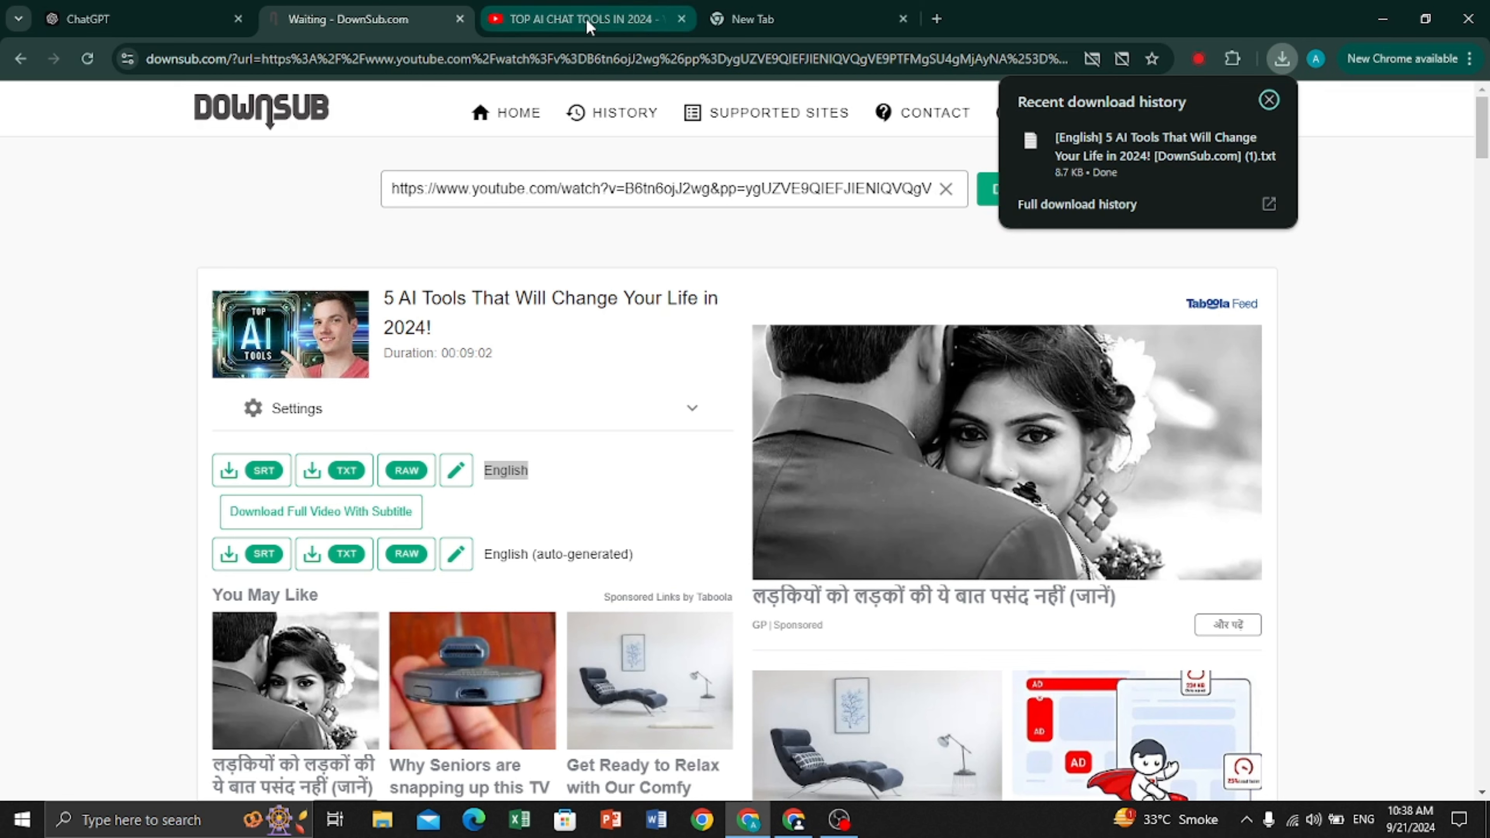
Step: Close the DownSub and YouTube pages and return to ChatGPT
left_click(529, 26)
left_click(420, 25)
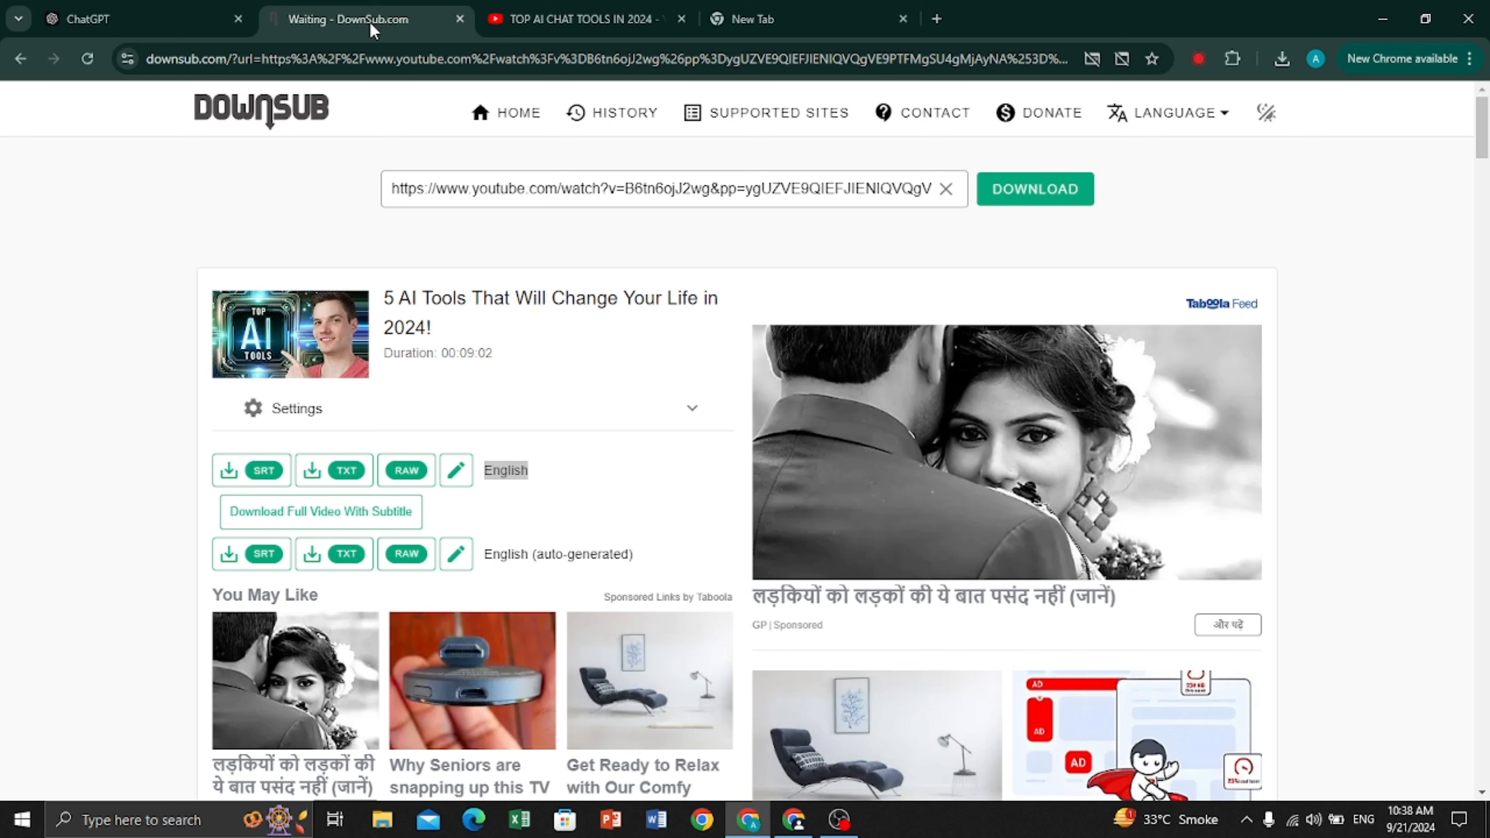
left_click(460, 19)
left_click(460, 19)
left_click(117, 18)
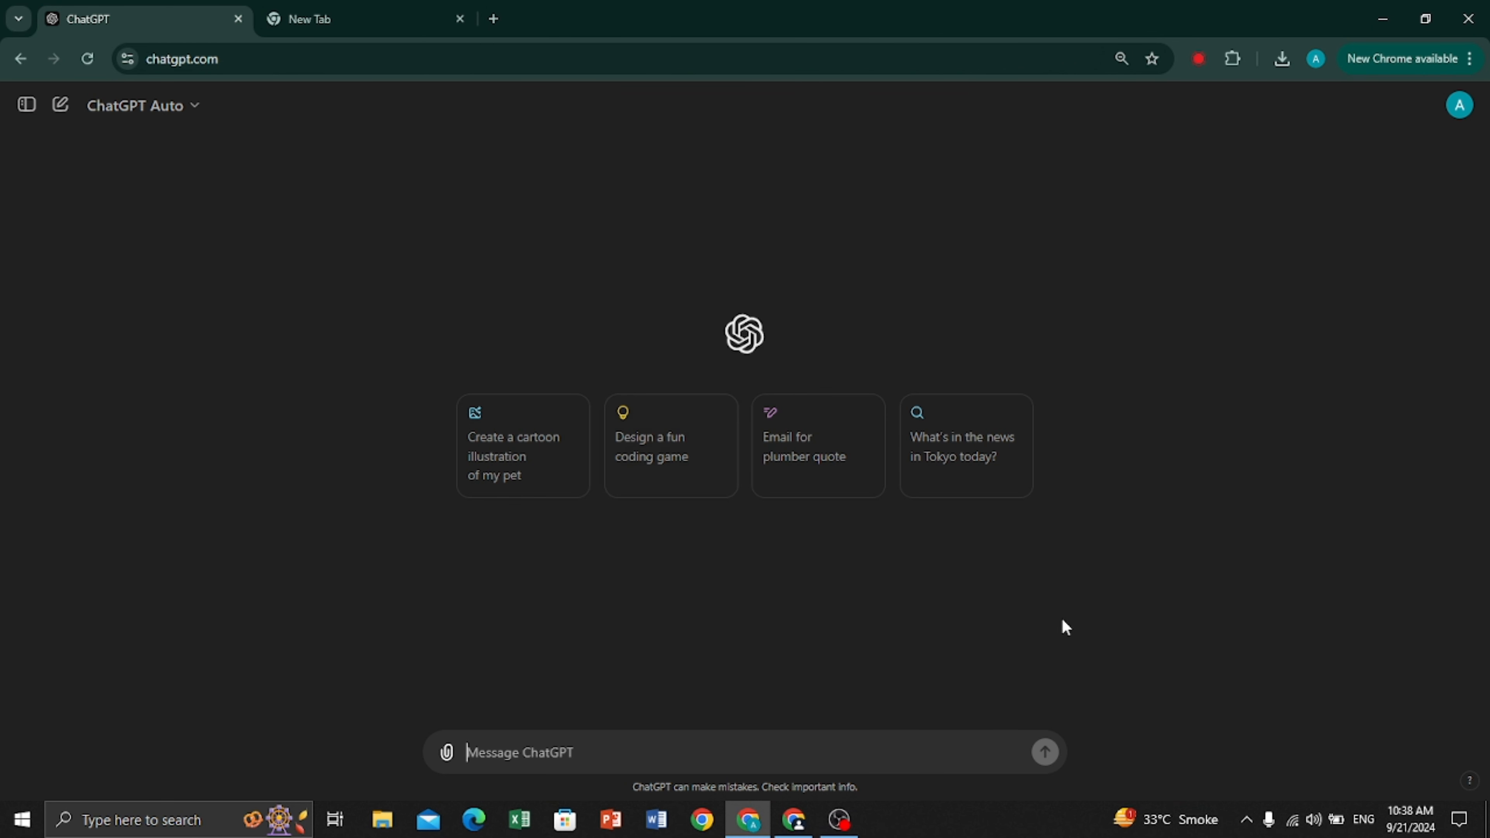
Step: Open the downloaded English subtitle text file in Notepad and look through the transcript
left_click(1281, 58)
left_click(1159, 145)
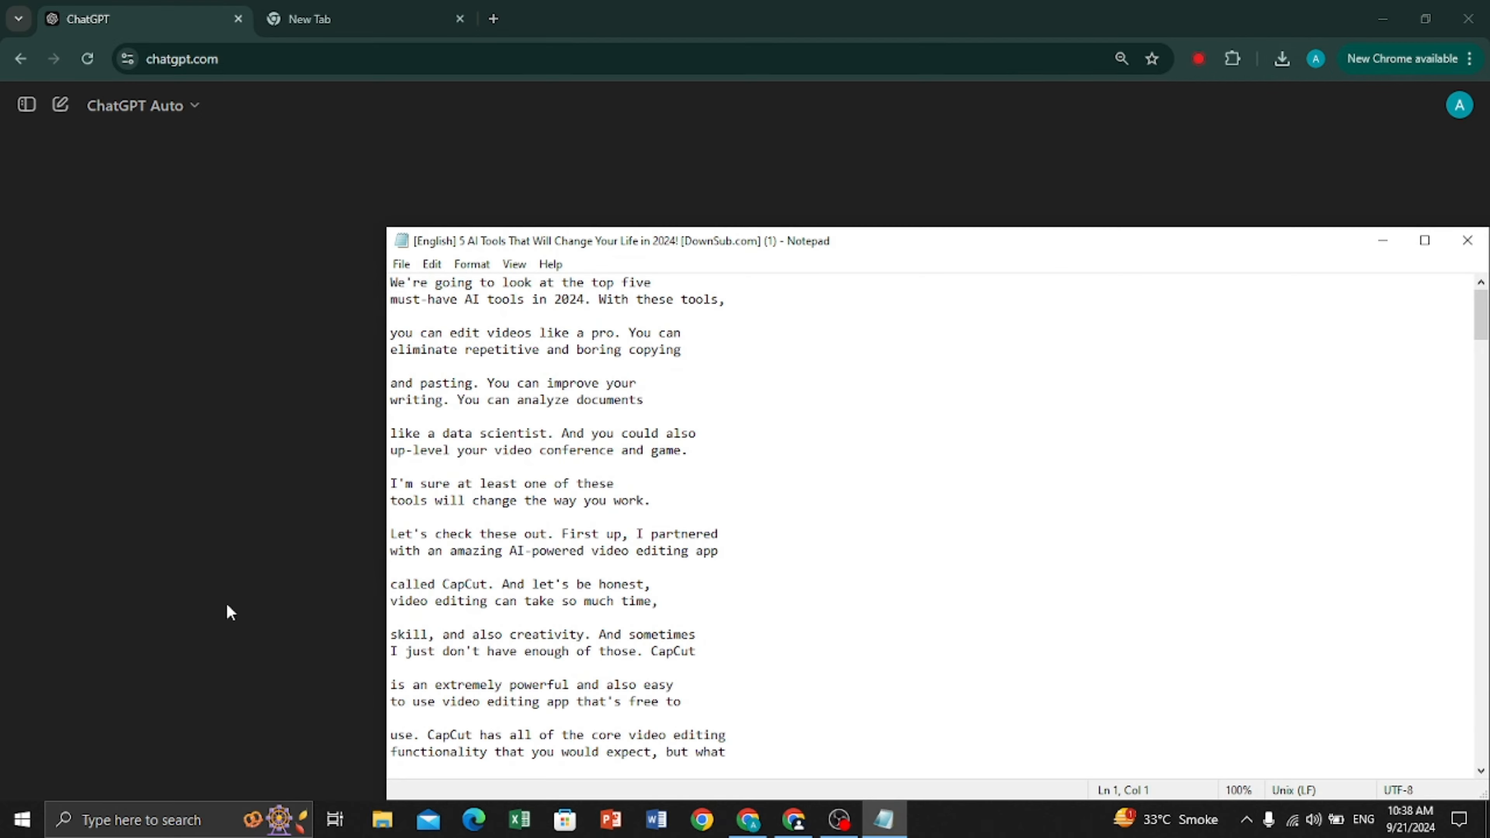
scroll(768, 634, "down", 20)
scroll(751, 631, "up", 20)
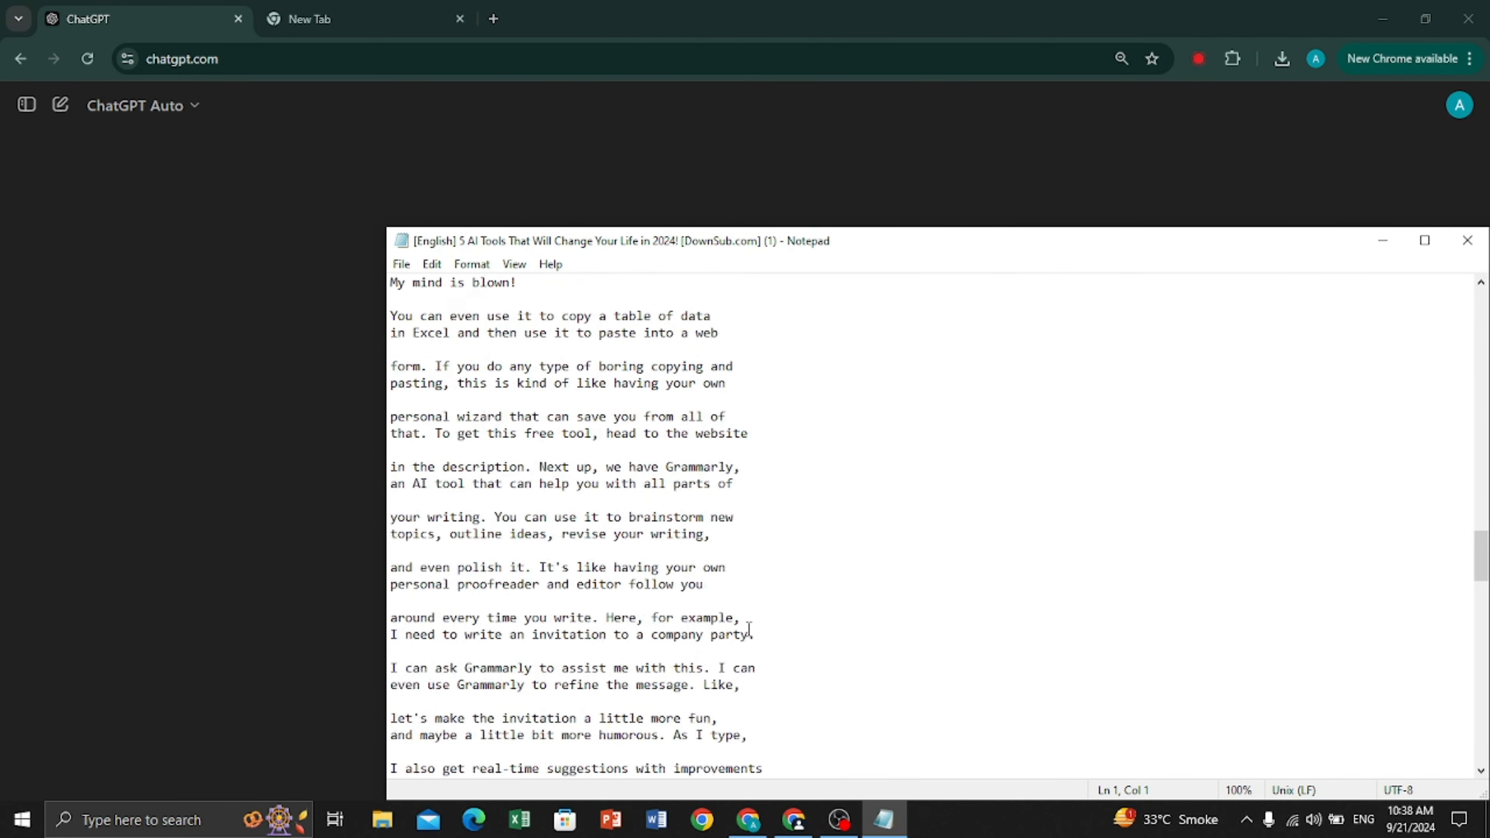
scroll(750, 642, "down", 15)
scroll(738, 646, "up", 10)
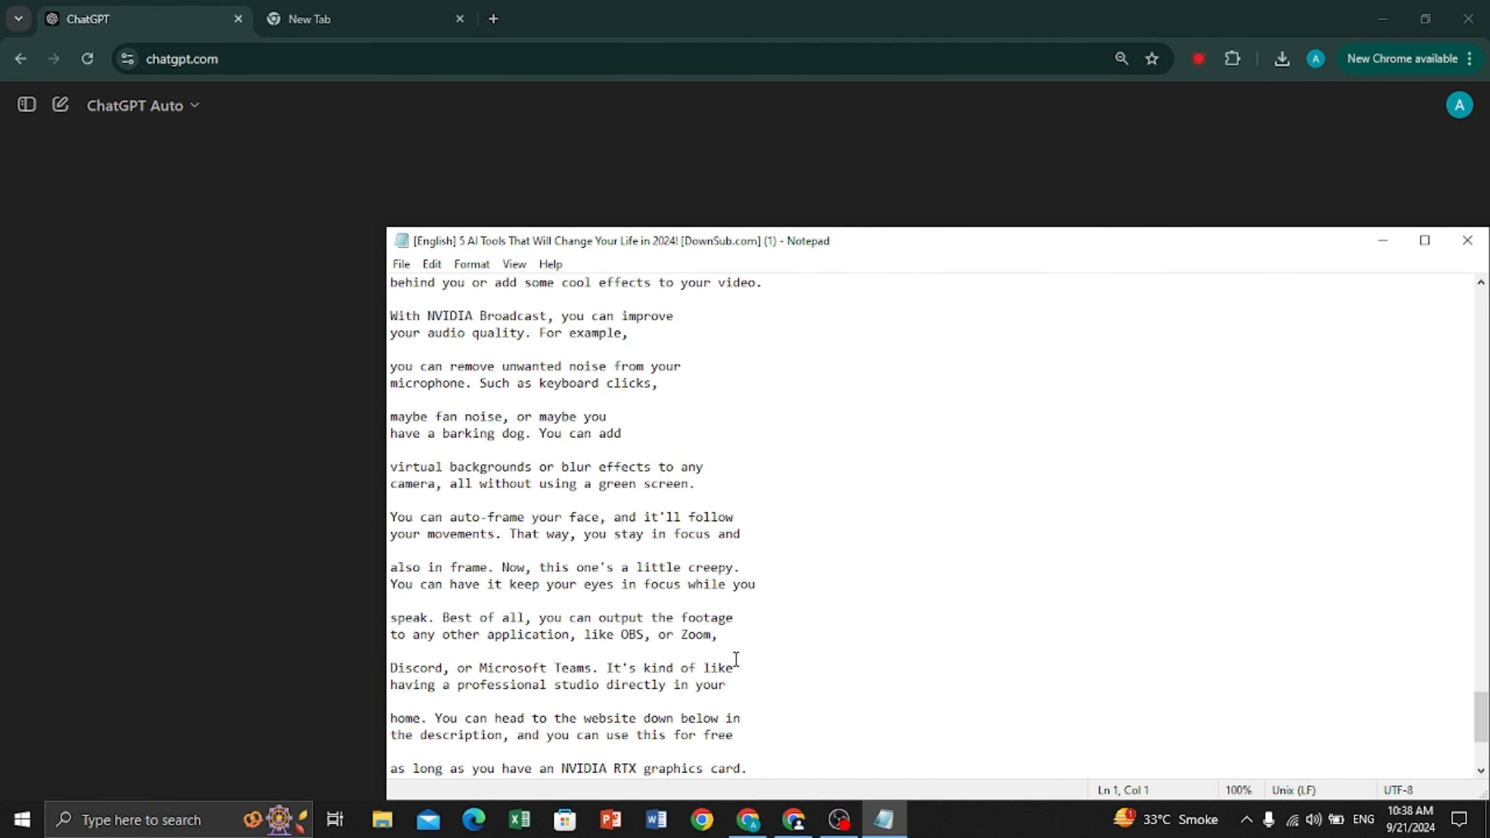
scroll(736, 659, "up", 10)
left_click(736, 659)
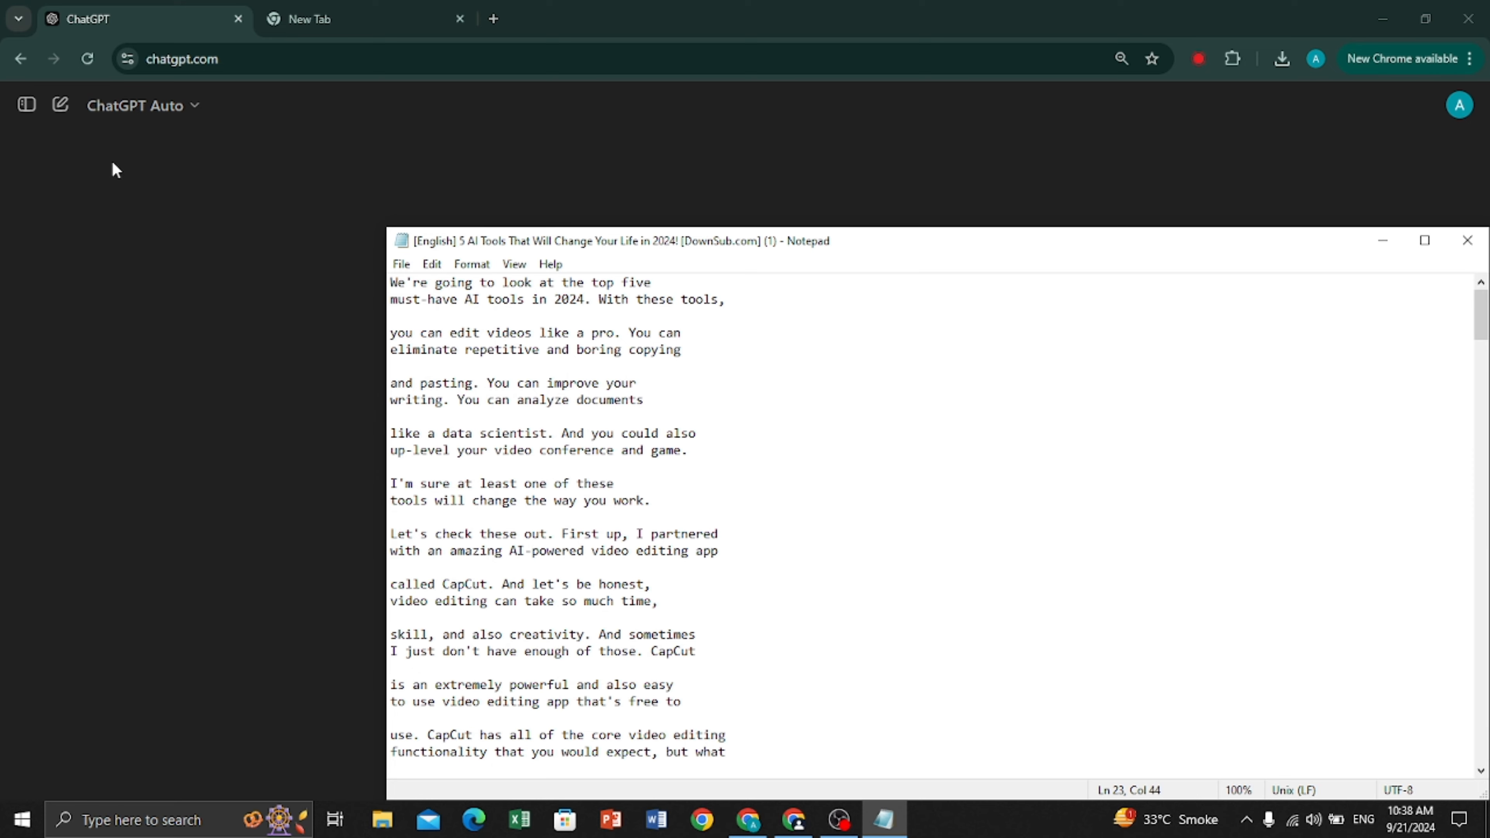
Step: Return to ChatGPT, open Explore GPTs and search the custom GPTs for "ARTICLE"
left_click(78, 212)
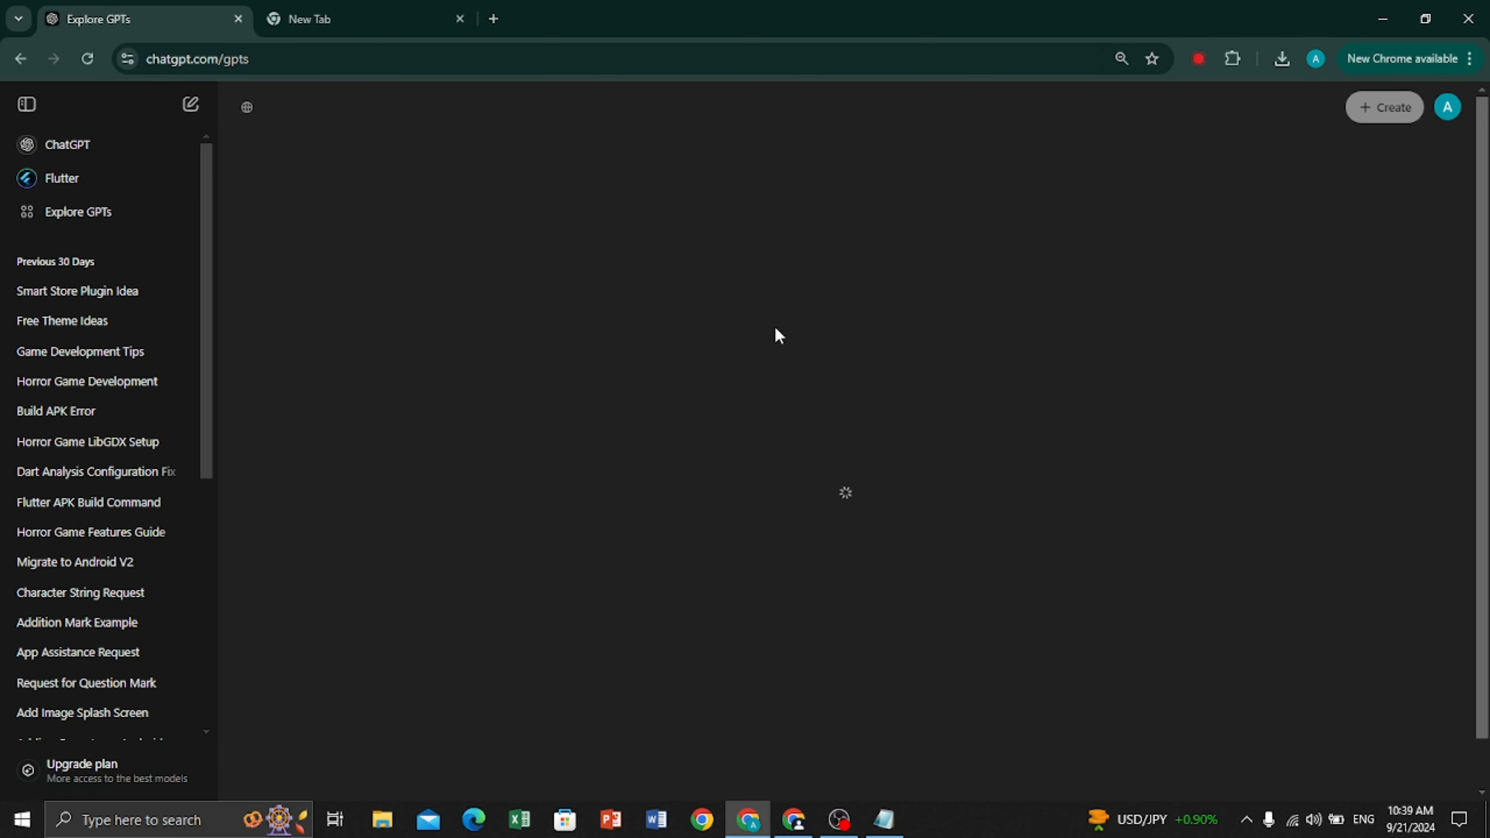
left_click(725, 279)
type("B")
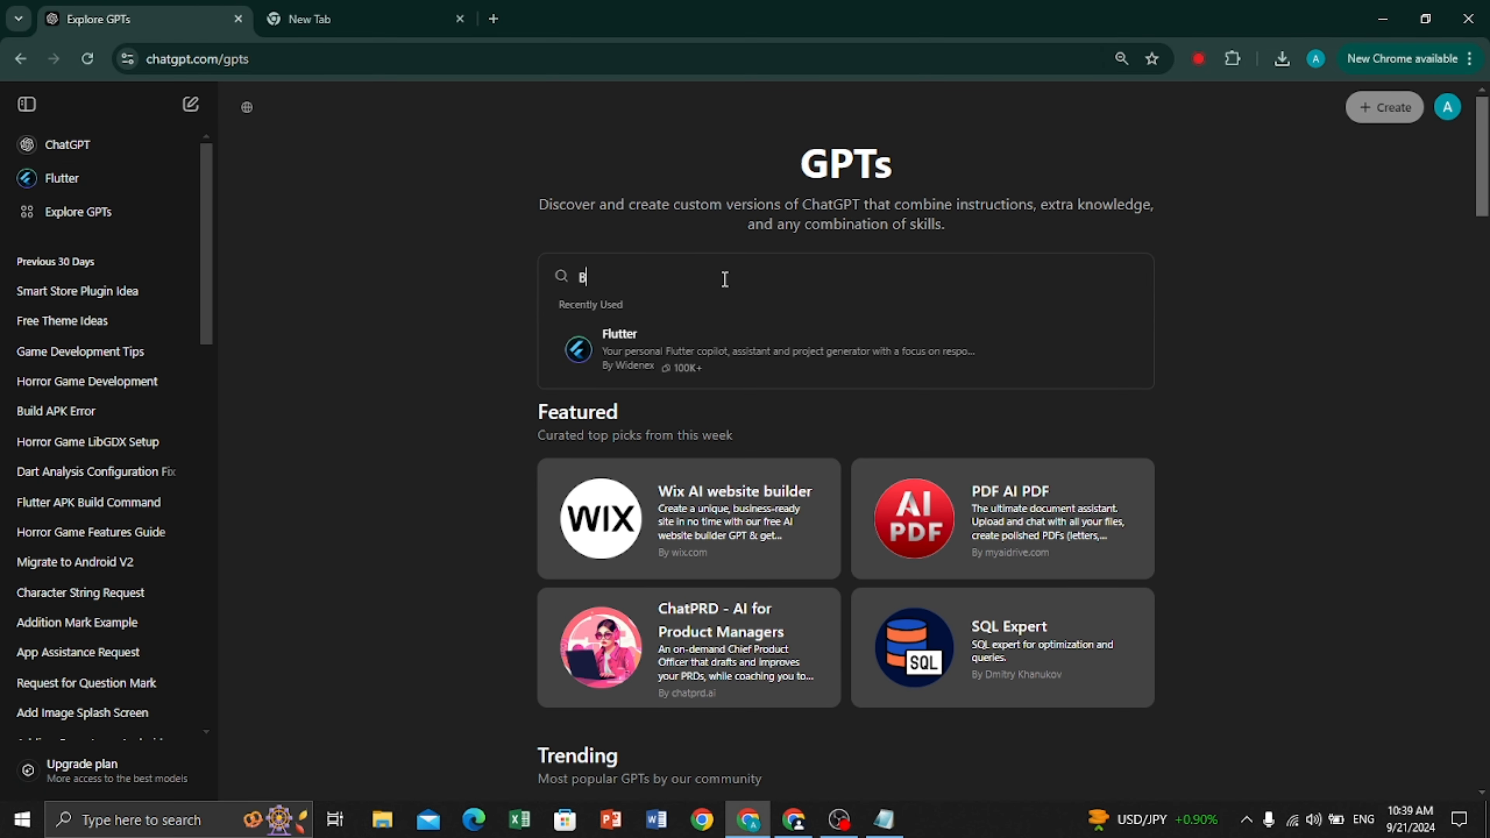
type("LOG")
key("BackSpace")
key("BackSpace")
key("BackSpace")
key("BackSpace")
type("ARTICLE")
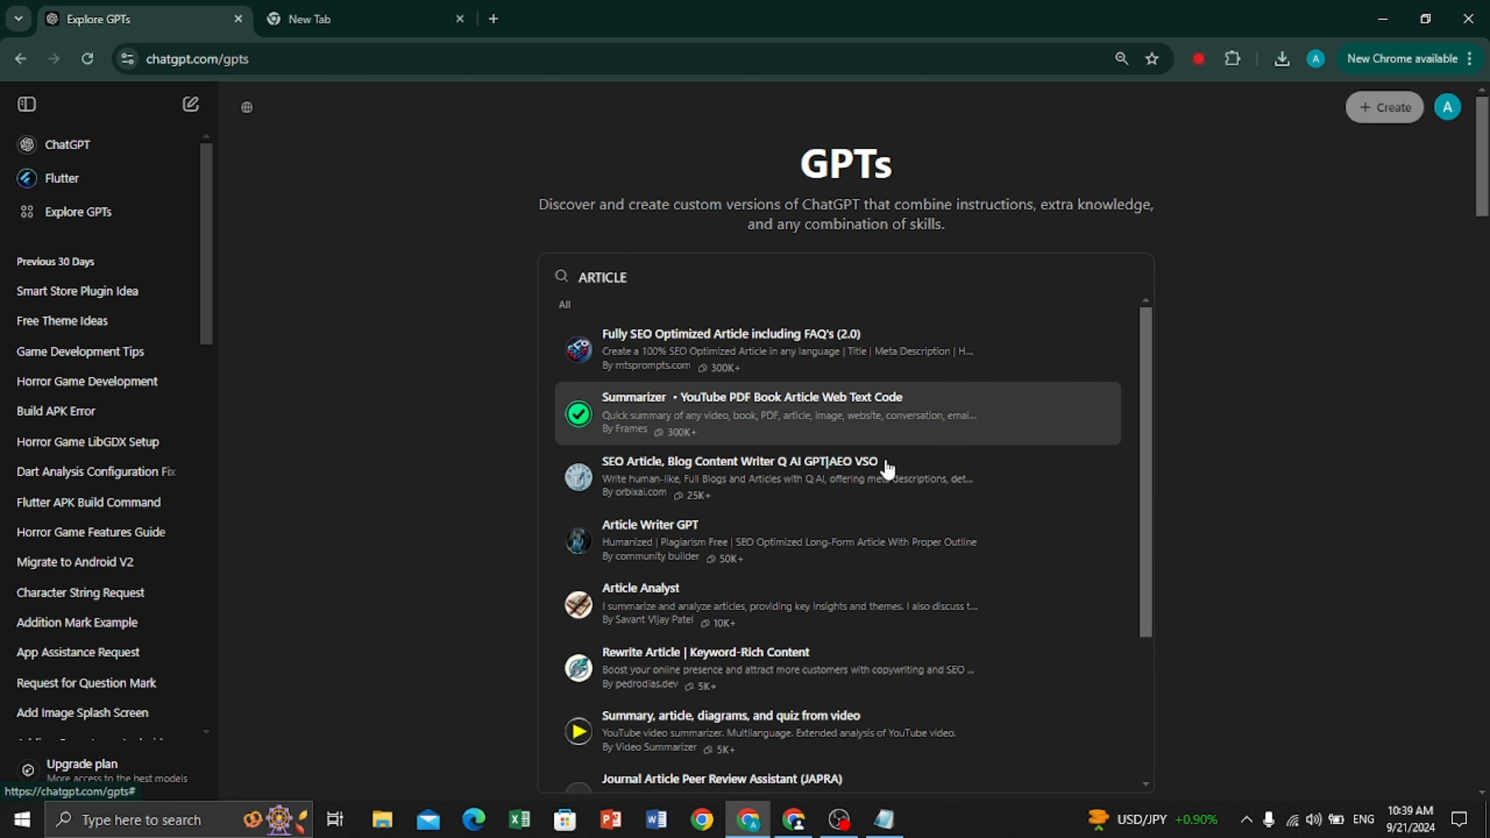
Step: Start a chat with the "Fully SEO Optimized Article including FAQ's (2.0)" GPT and hide the chat history sidebar
left_click(689, 351)
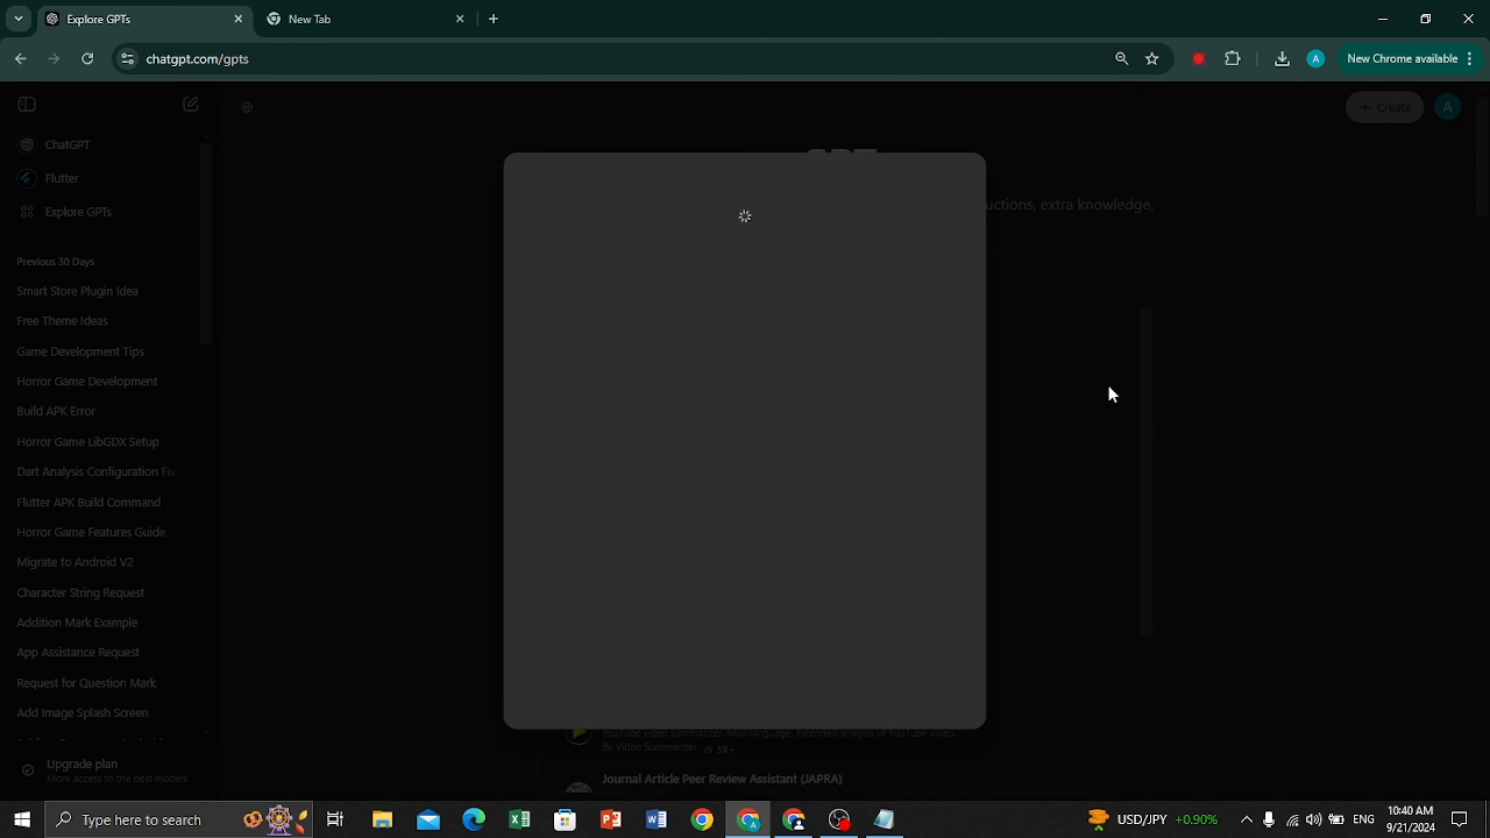
left_click(715, 741)
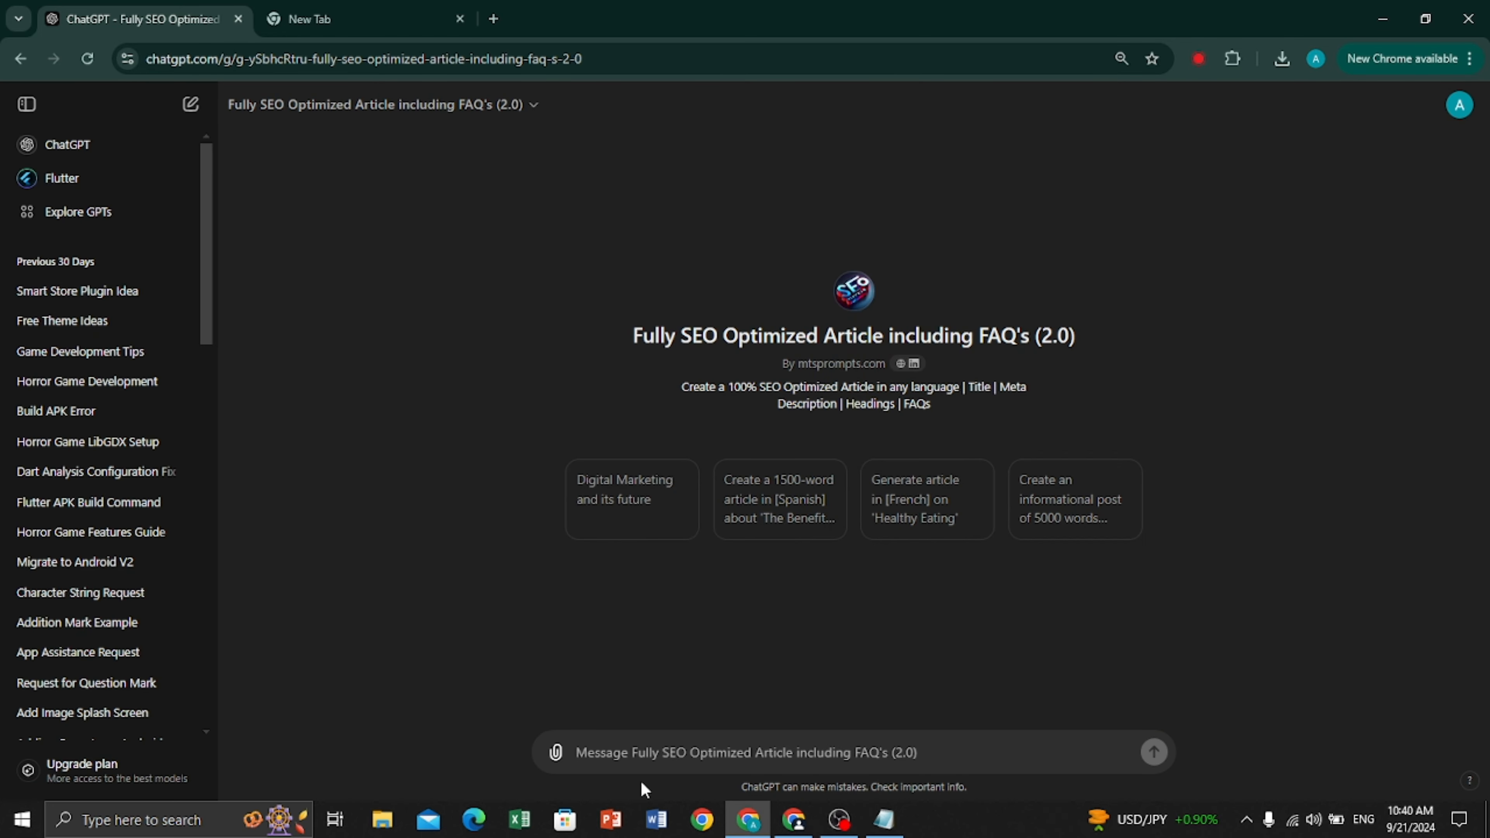
left_click(28, 103)
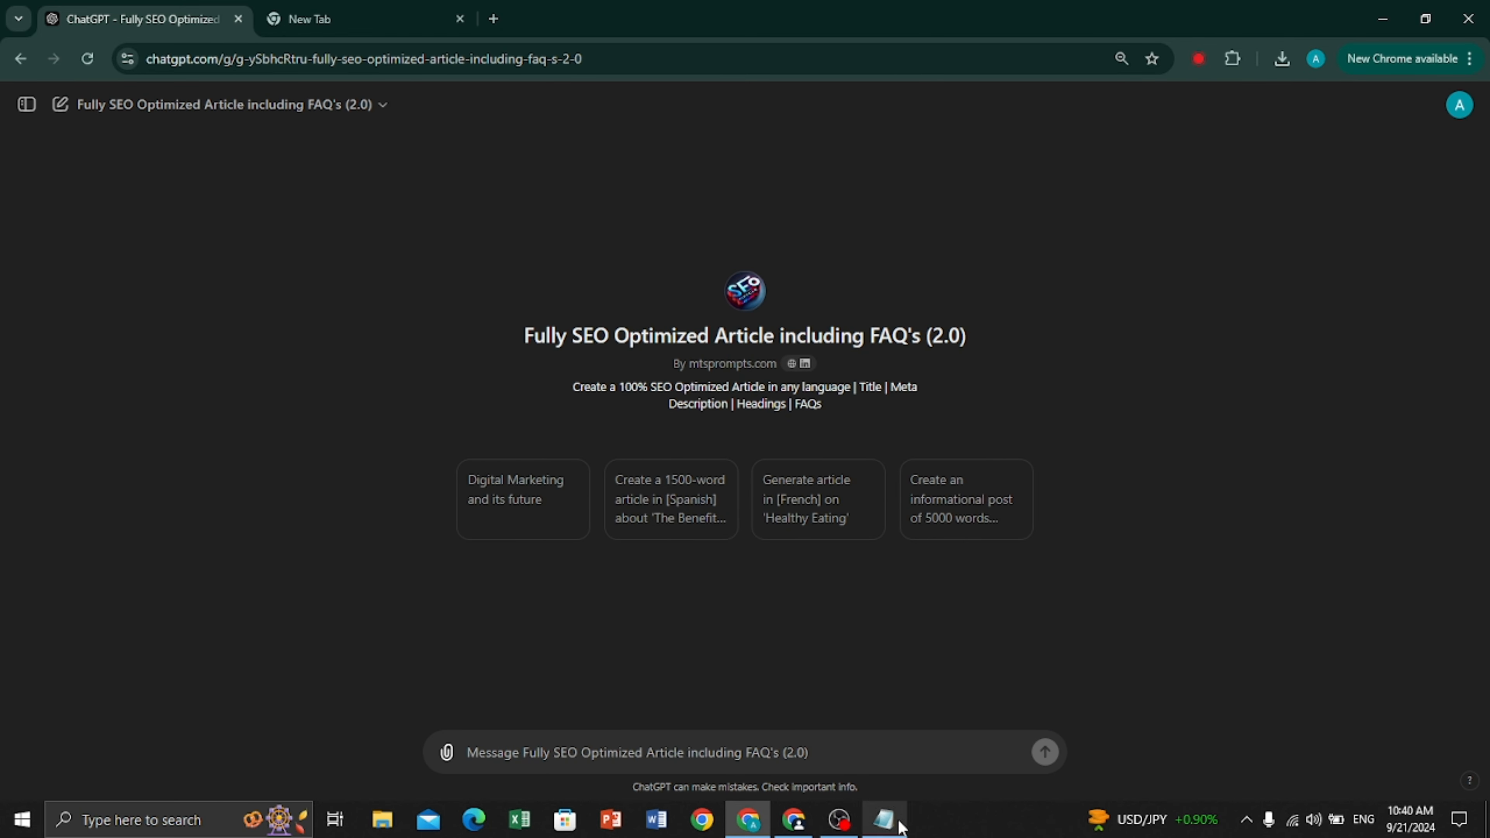
Step: Copy the entire transcript text from Notepad and return to the article GPT's chat
left_click(884, 819)
key("ctrl+a")
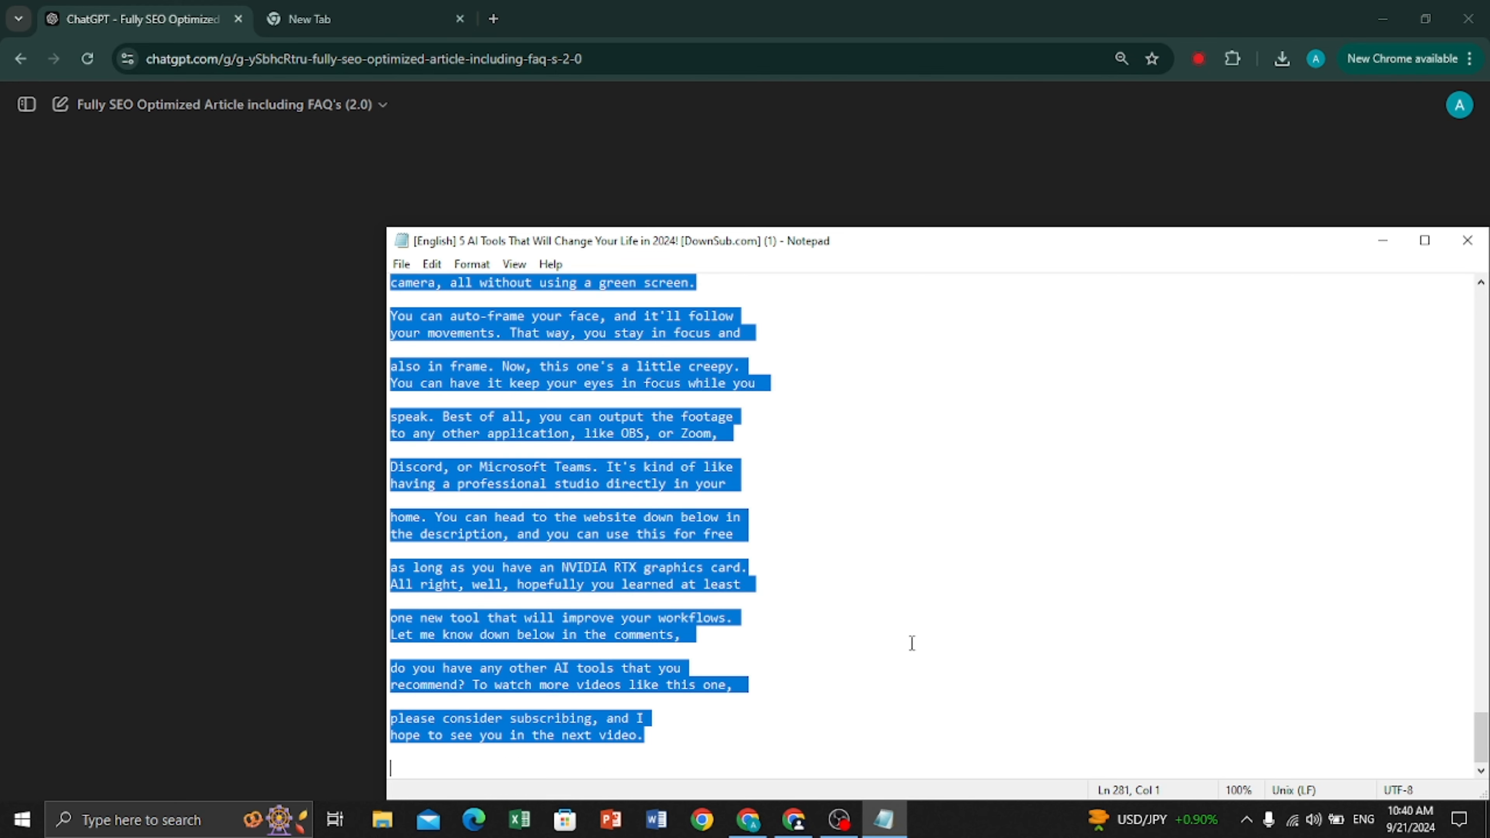
left_click(362, 528)
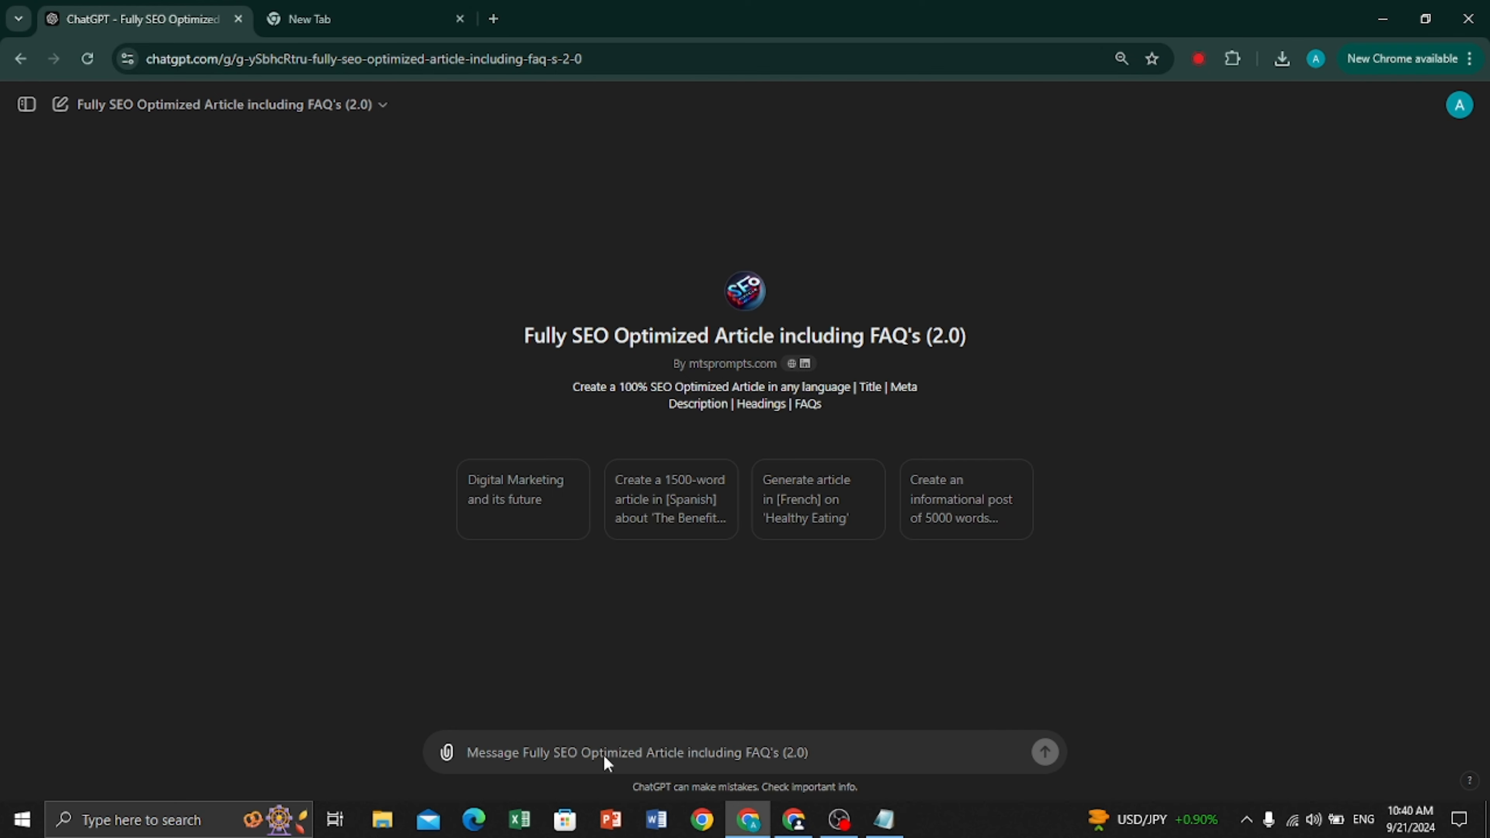
Step: Paste the transcript into the article GPT's message, add "WRITE AN ARTICLE BASED ON THIS SUBTITLE" below it and send the prompt
left_click(667, 751)
key("ctrl+v")
key("shift+Return")
key("shift+Return")
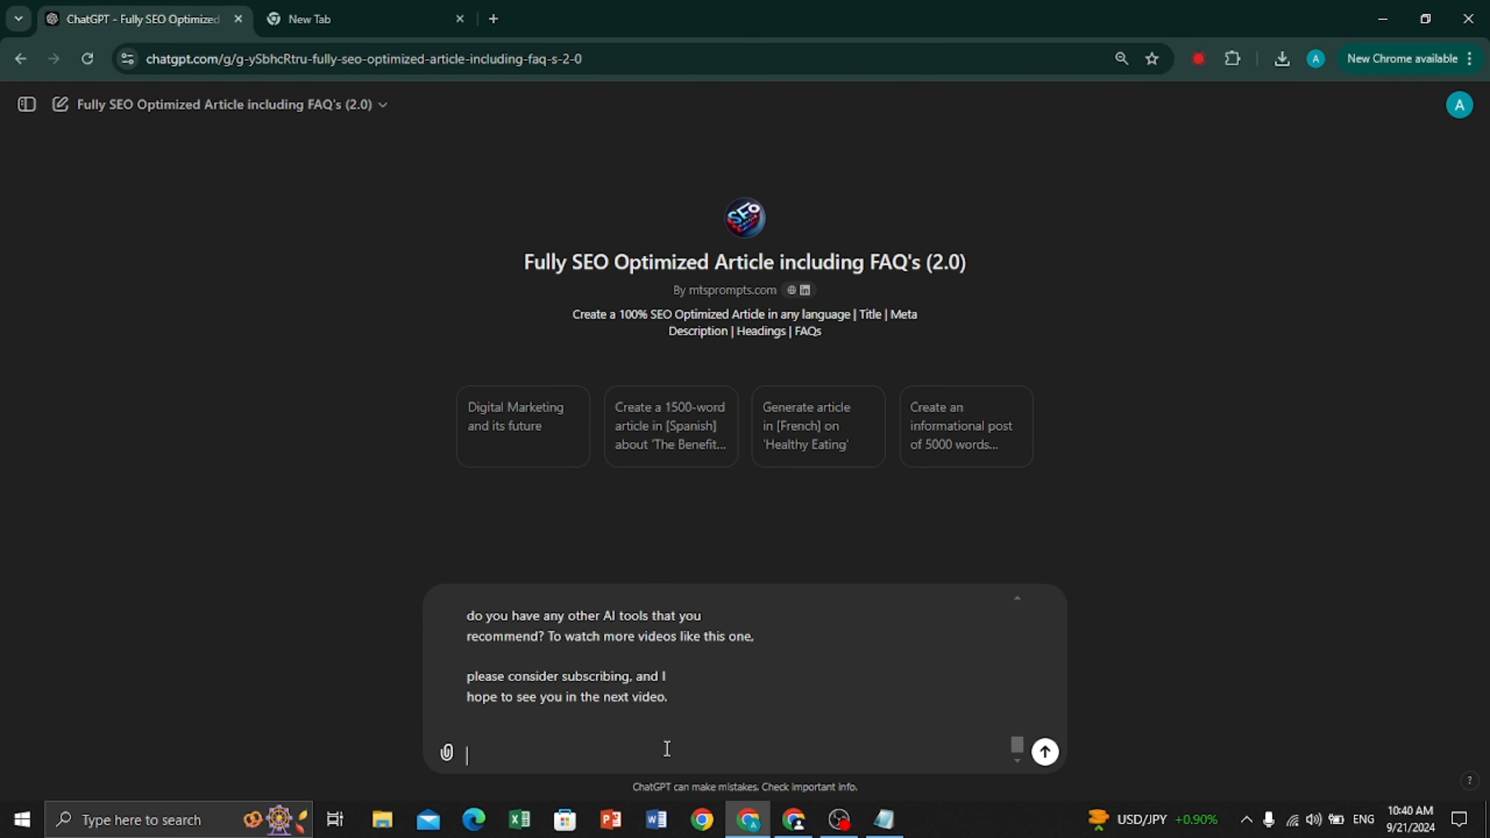
type("WR")
type("ITE AN ")
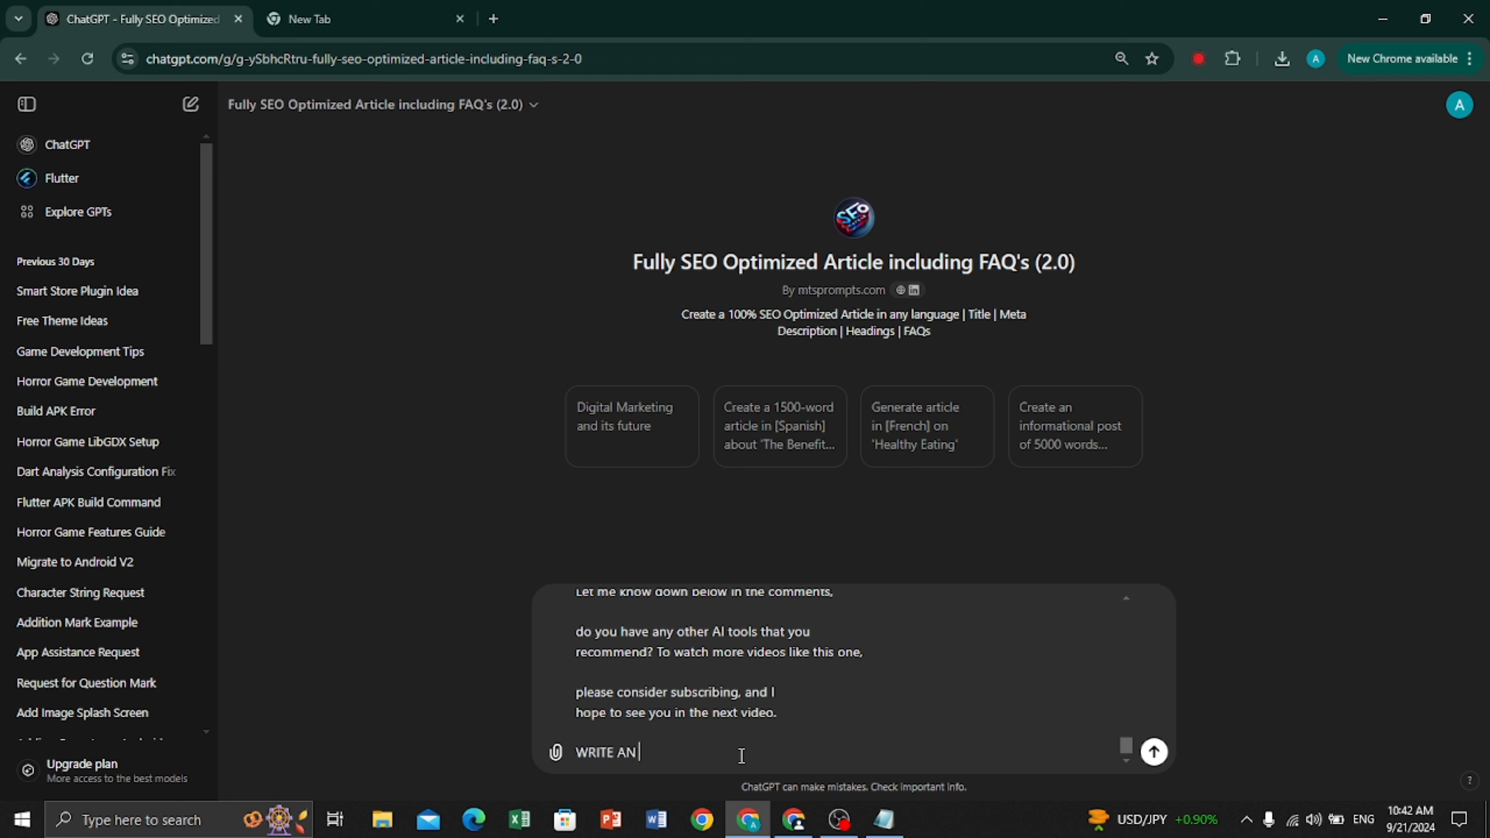
type("ARTICLE BASED ON THIS SUBTTLE")
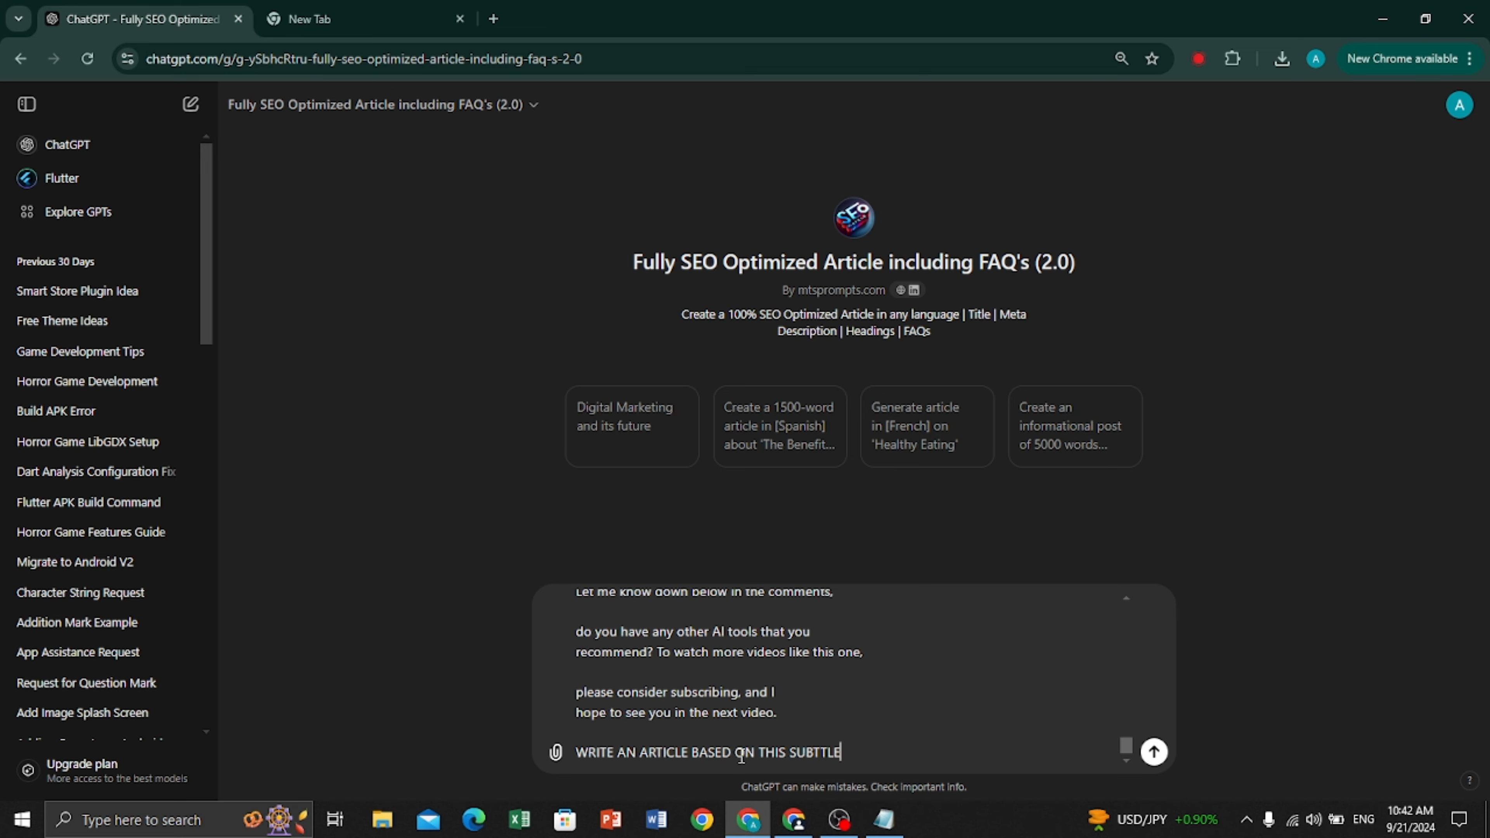
key("Left")
key("Left")
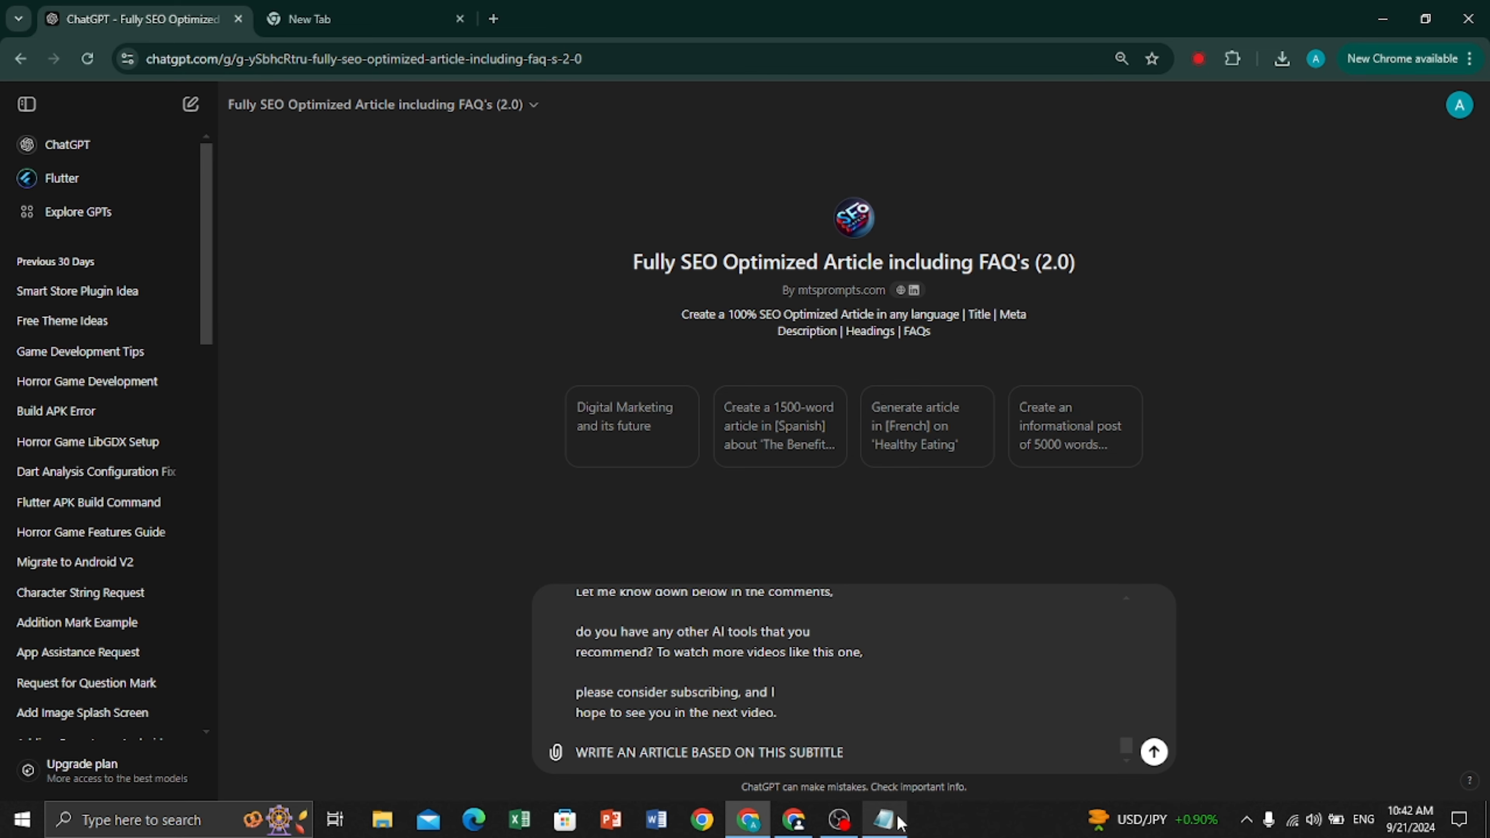
left_click(1153, 752)
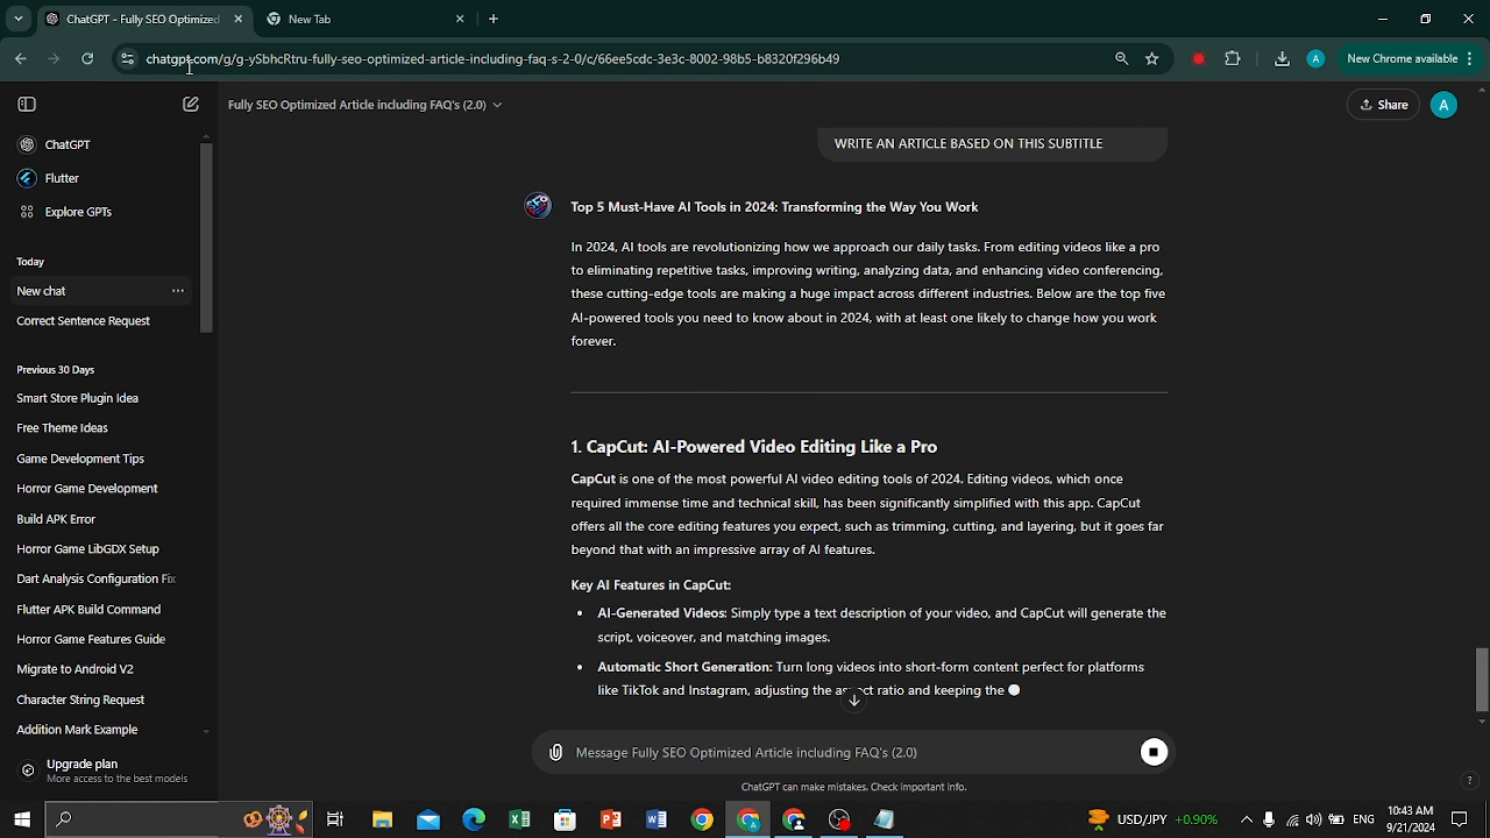
Step: Copy the full table of post URLs from the aideepocean.com post sitemap and paste it into a new message to the article GPT
scroll(705, 421, "up", 15)
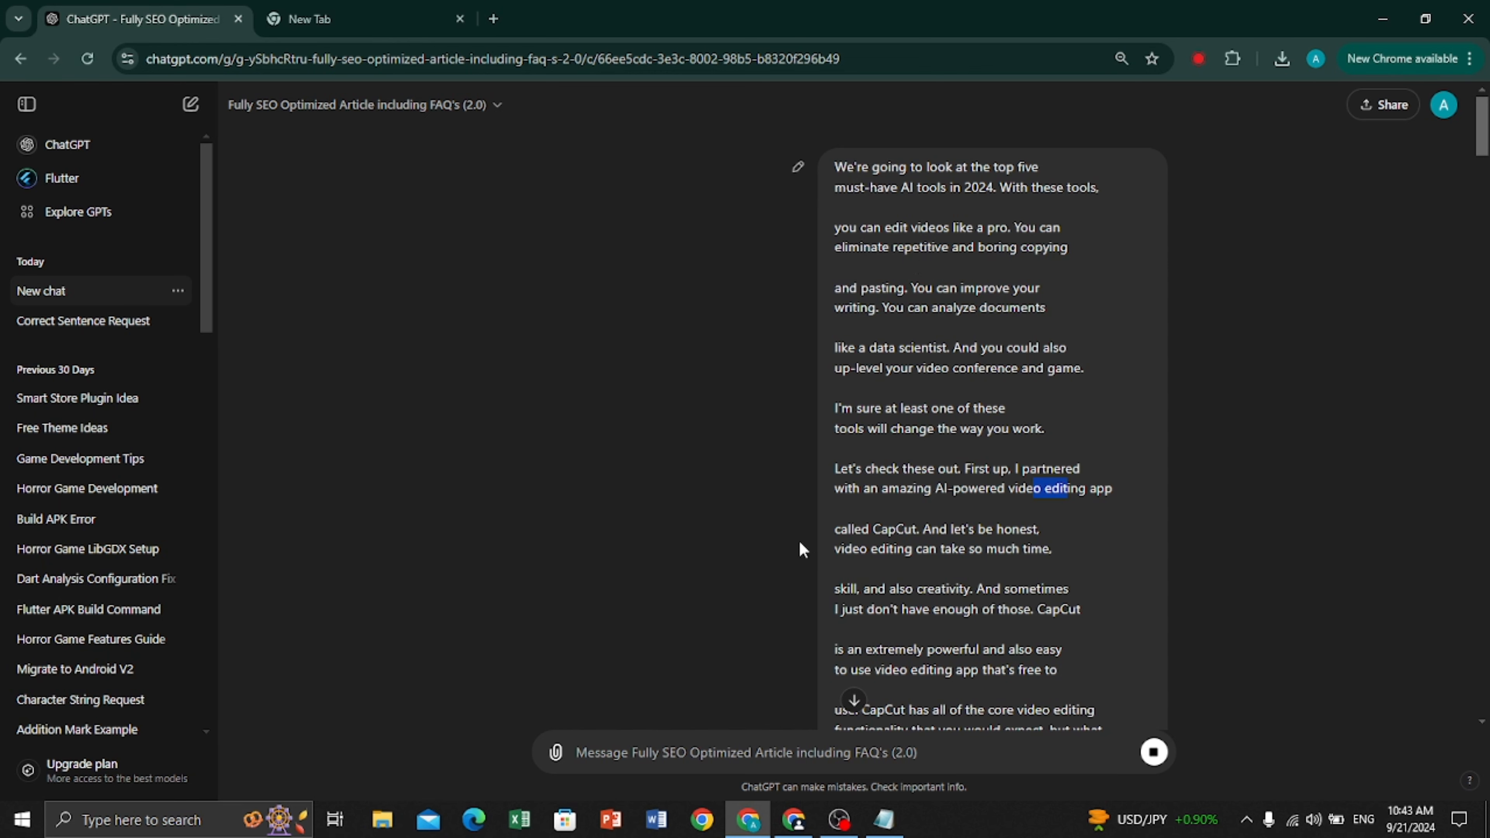
scroll(872, 522, "down", 20)
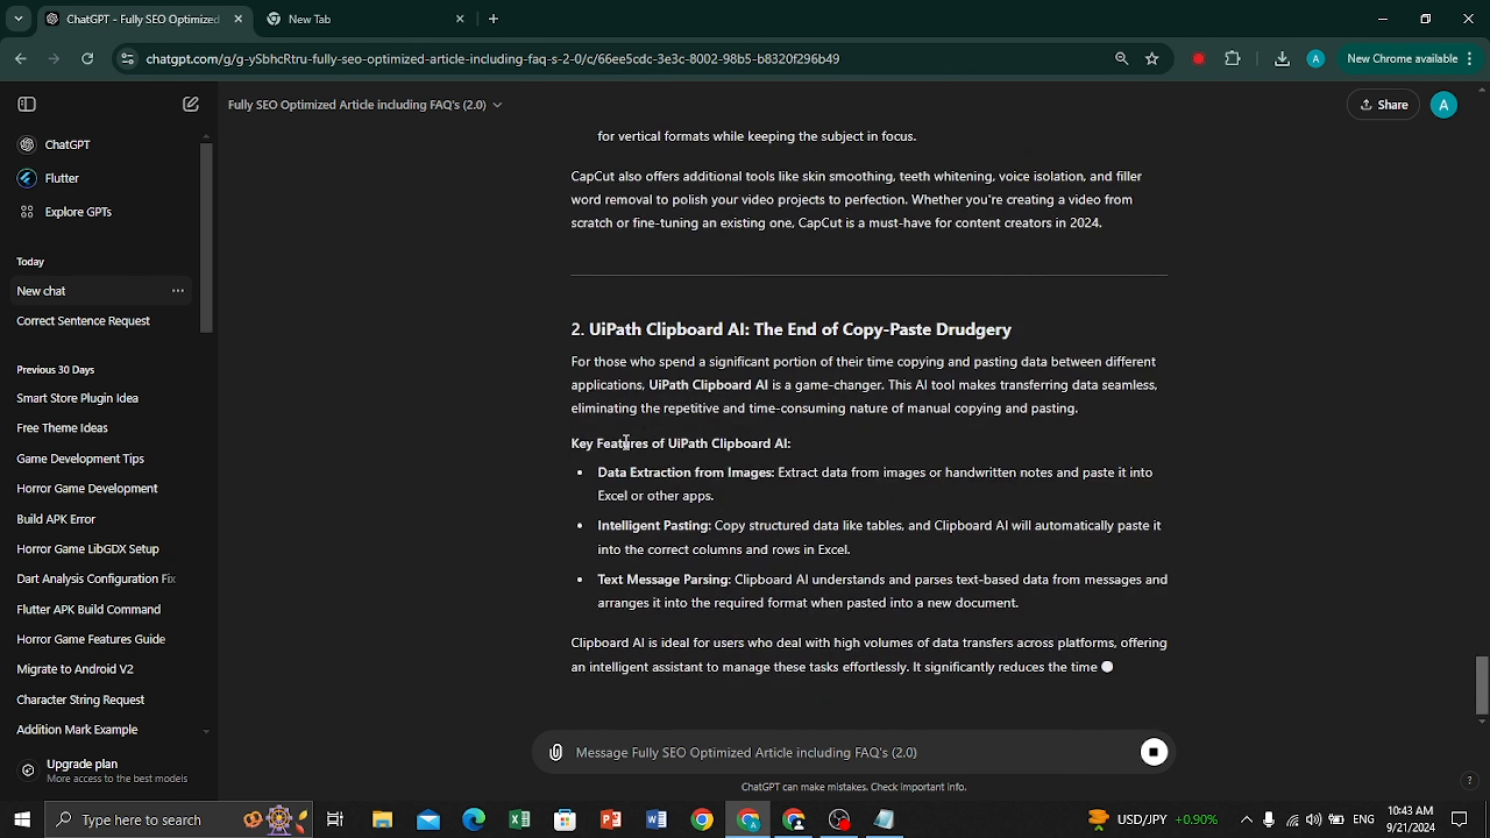
scroll(1124, 552, "down", 3)
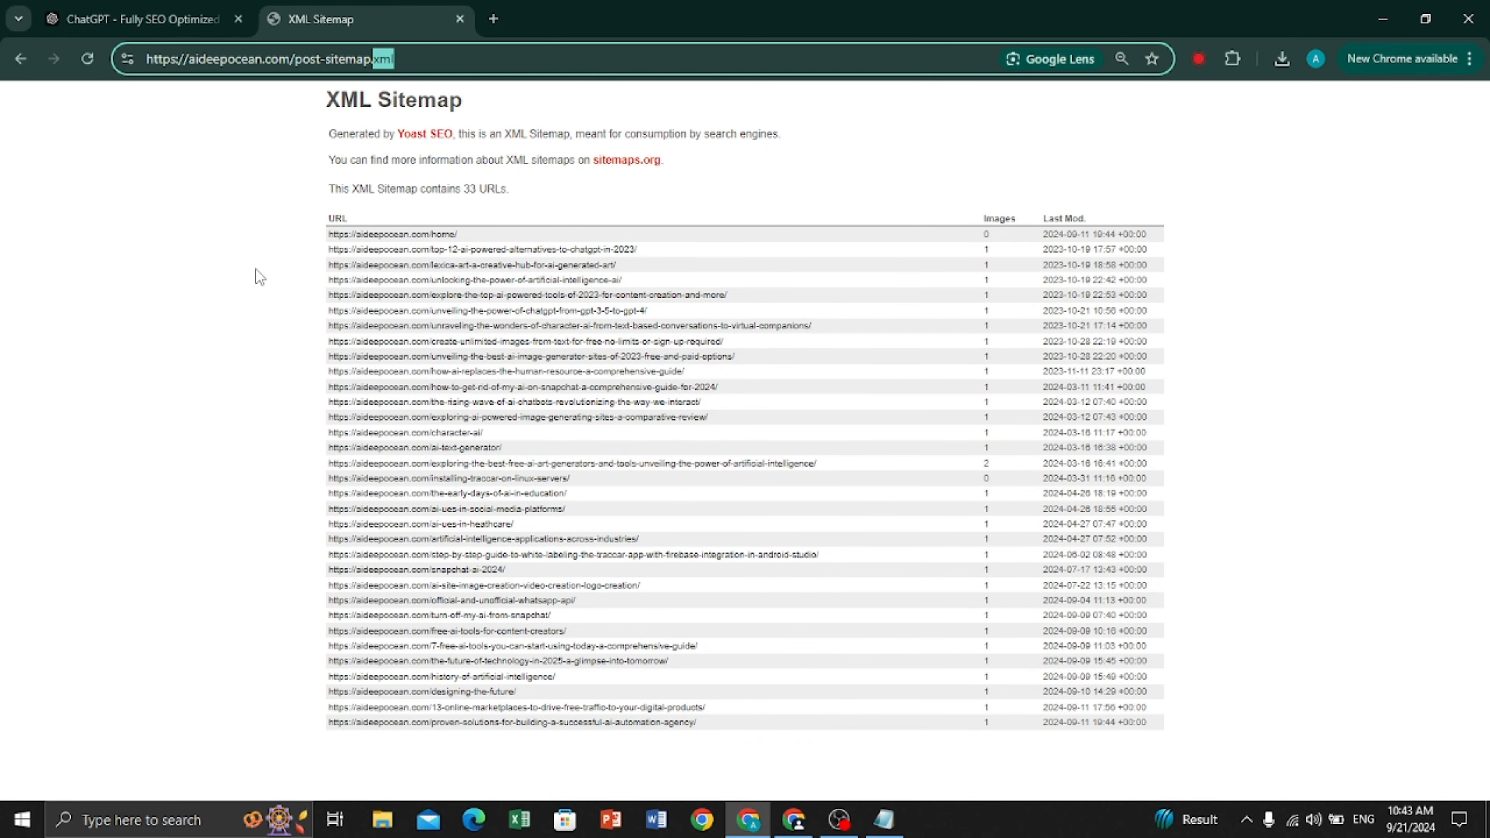
left_click_drag(256, 269, 1343, 727)
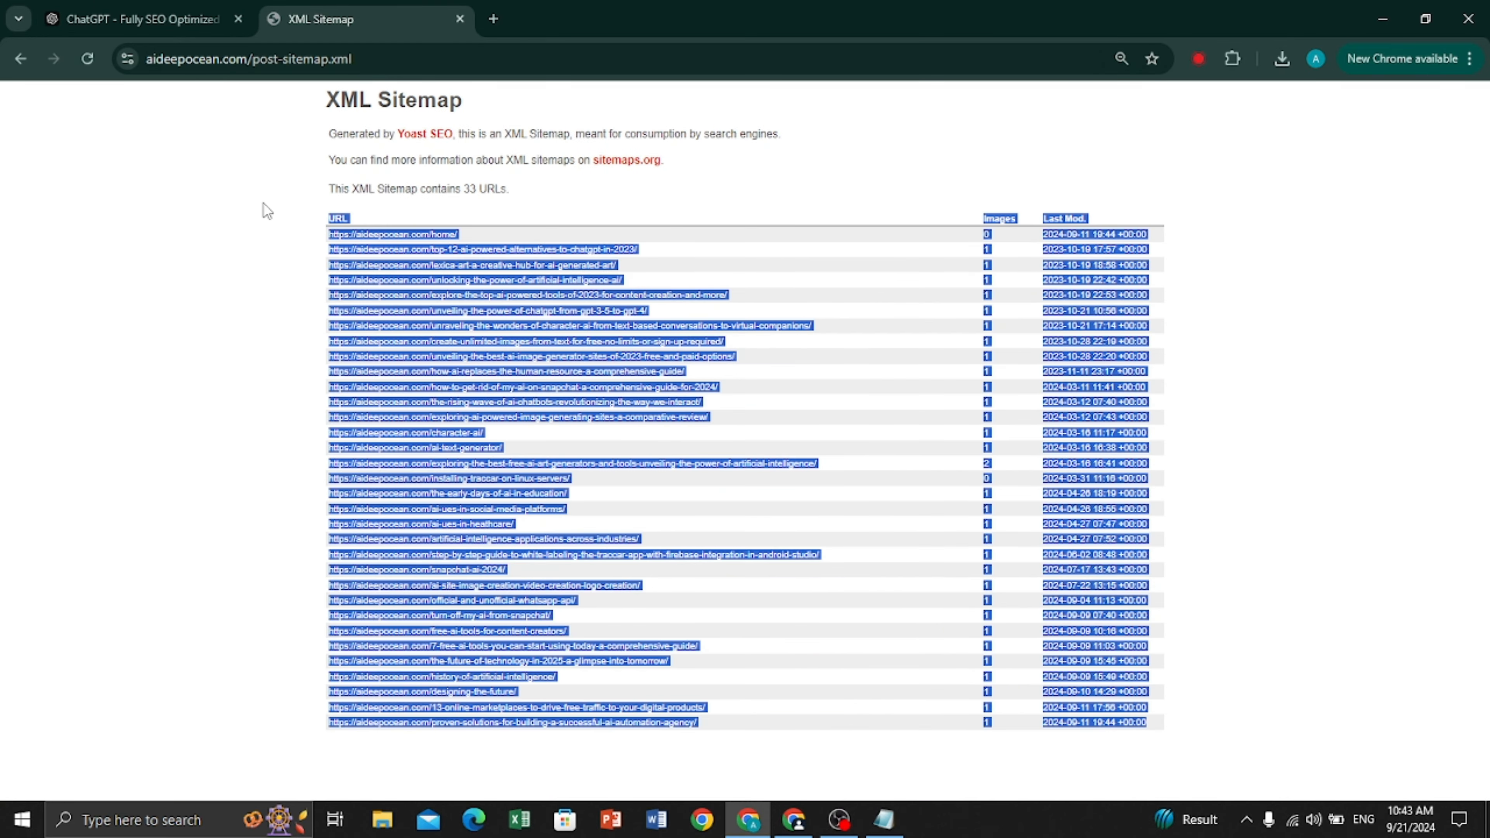
key("ctrl+c")
key("ctrl+shift+Tab")
left_click(867, 740)
key("ctrl+v")
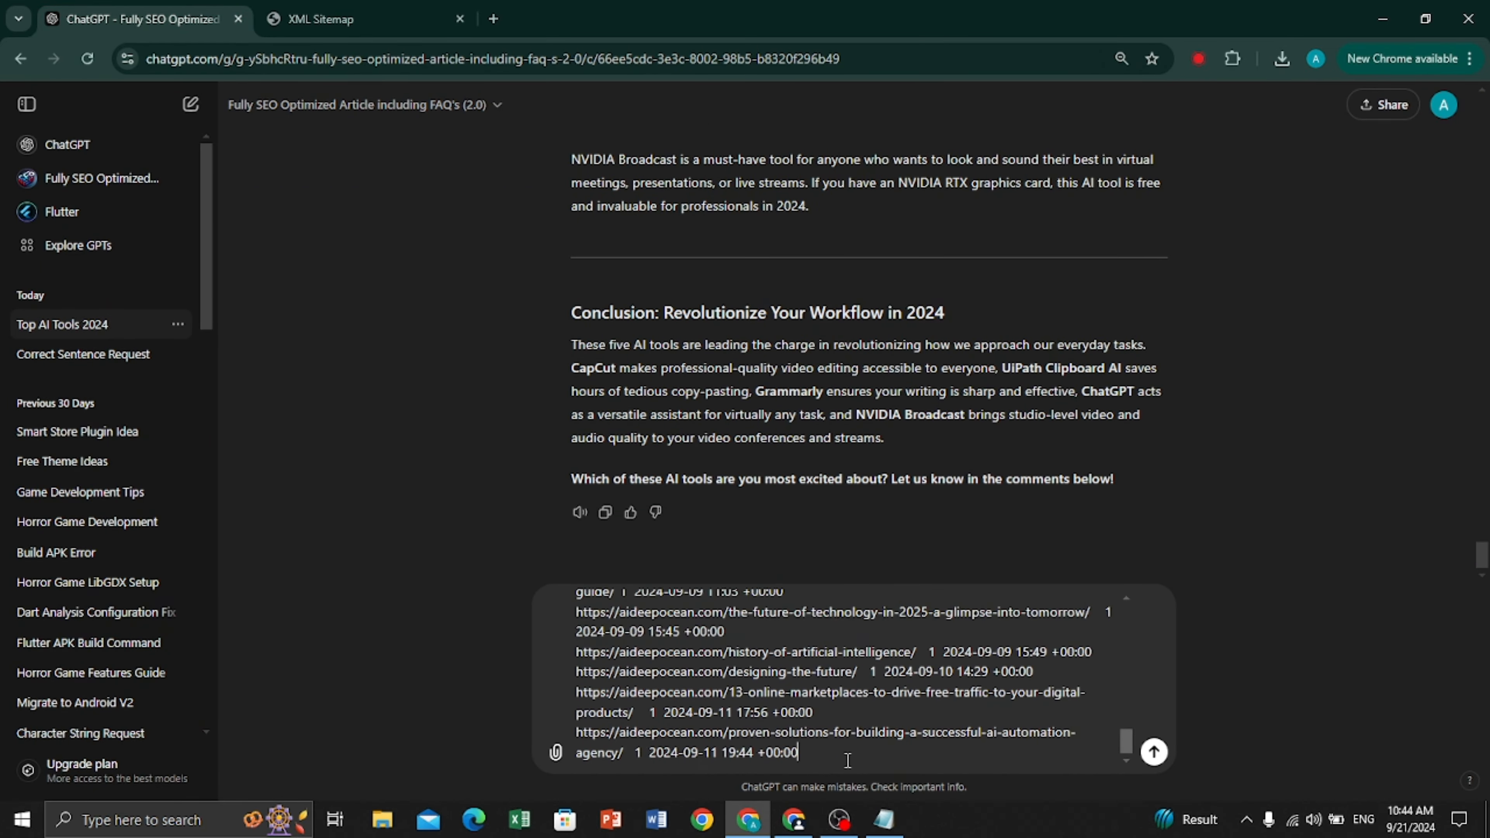
Step: Add "ALSO USE MY OTHER POSTS LINK INSIDE THE ARTICLE" and "ALSO ADD OTHER REFRENCE LINKS LIKE SITE" below the URLs and send the message
key("shift+Return")
key("shift+Return")
key("shift+Return")
type("ALSO USE MY OTHER POSTS LINK INSIDE THE")
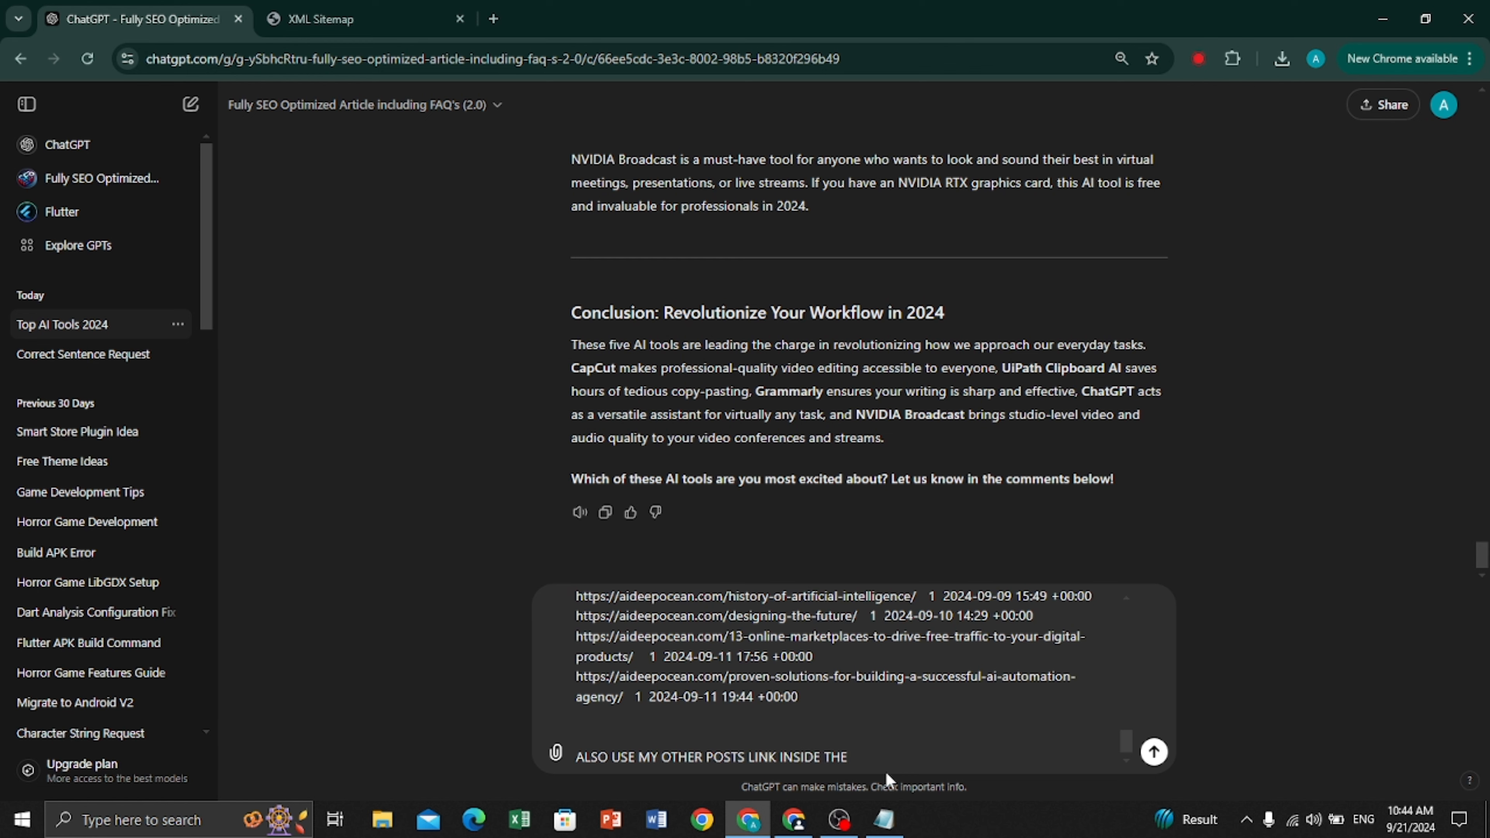
type(" ARTICLE")
scroll(850, 364, "up", 6)
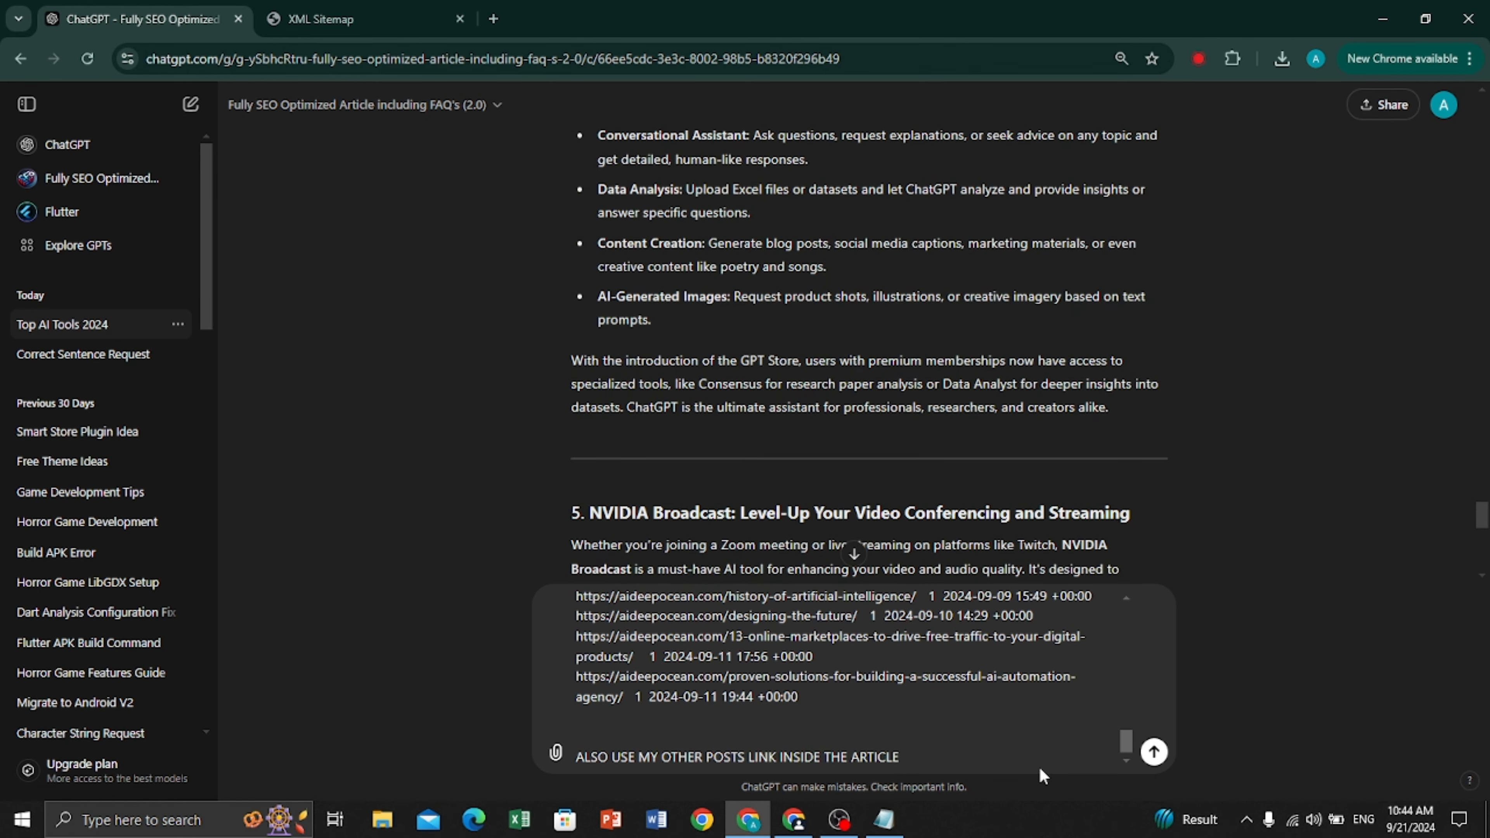
key("shift+Return")
key("shift+Return")
type("ALSO ADD OTHER")
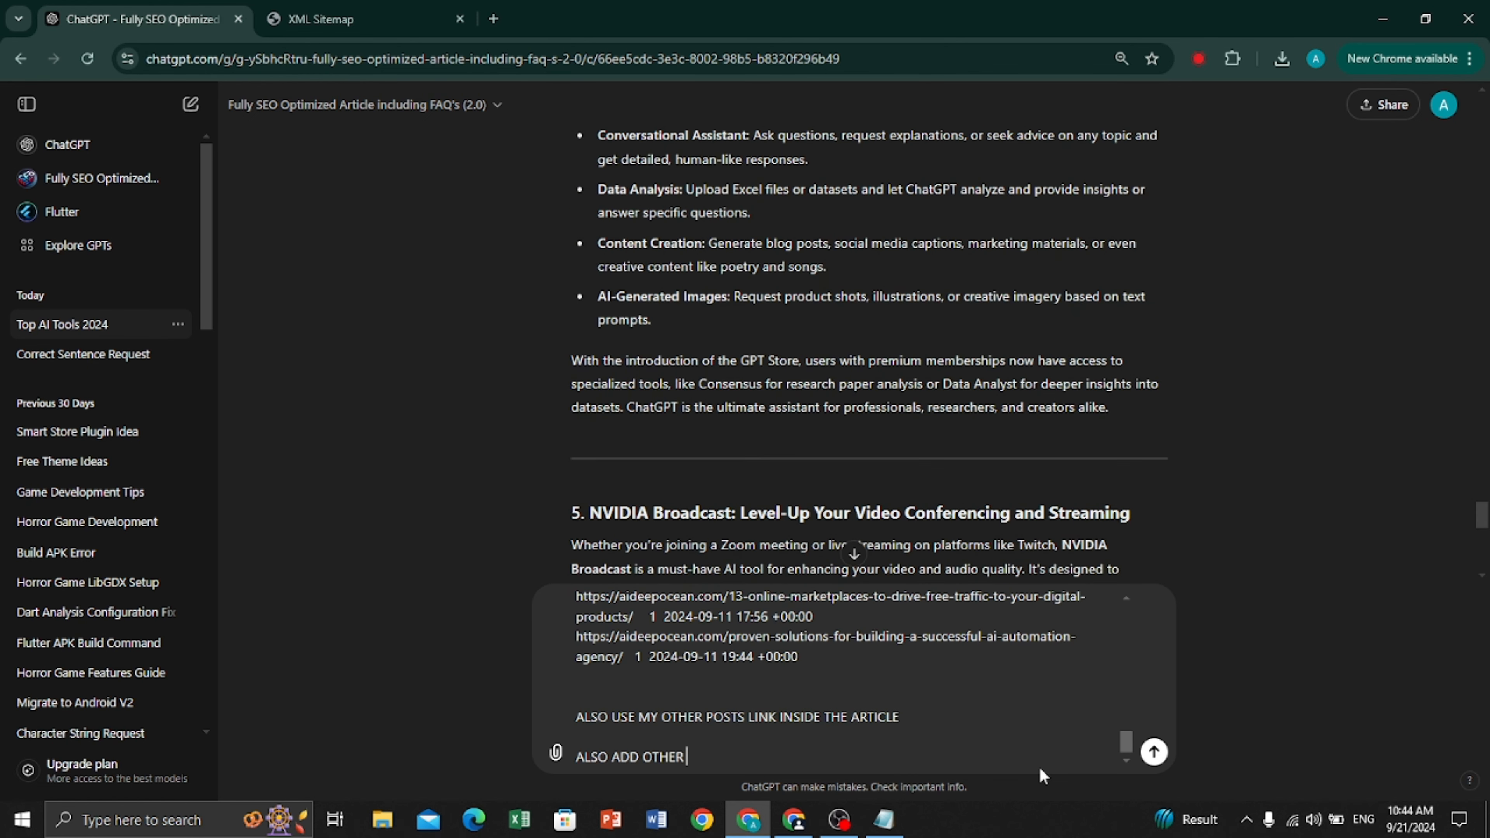
type(" REFRENCE LINKS K")
key("Return")
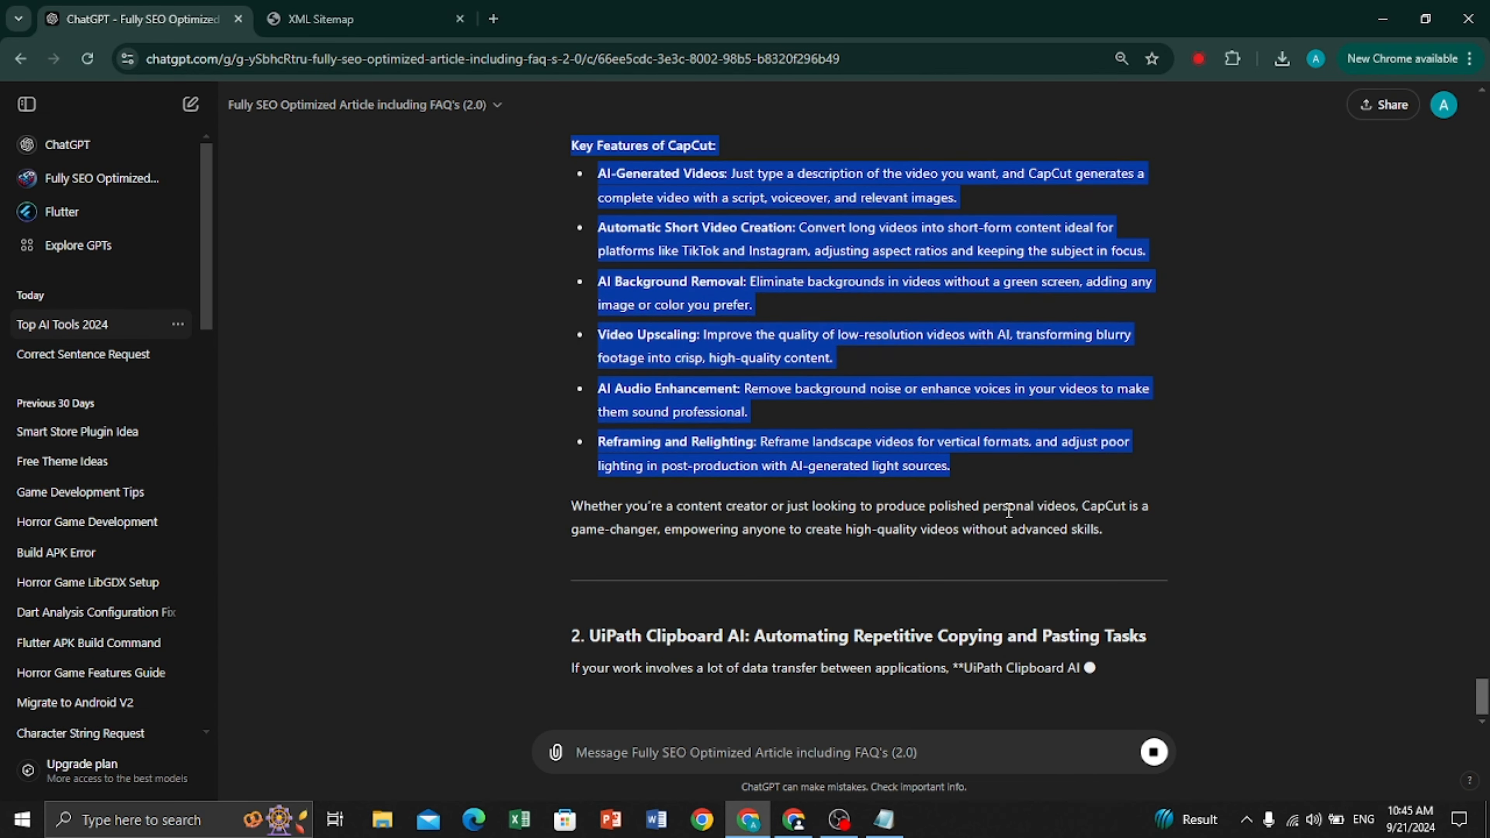
Step: Create a new WordPress post and paste the revised article from ChatGPT into it with its title
left_click(768, 614)
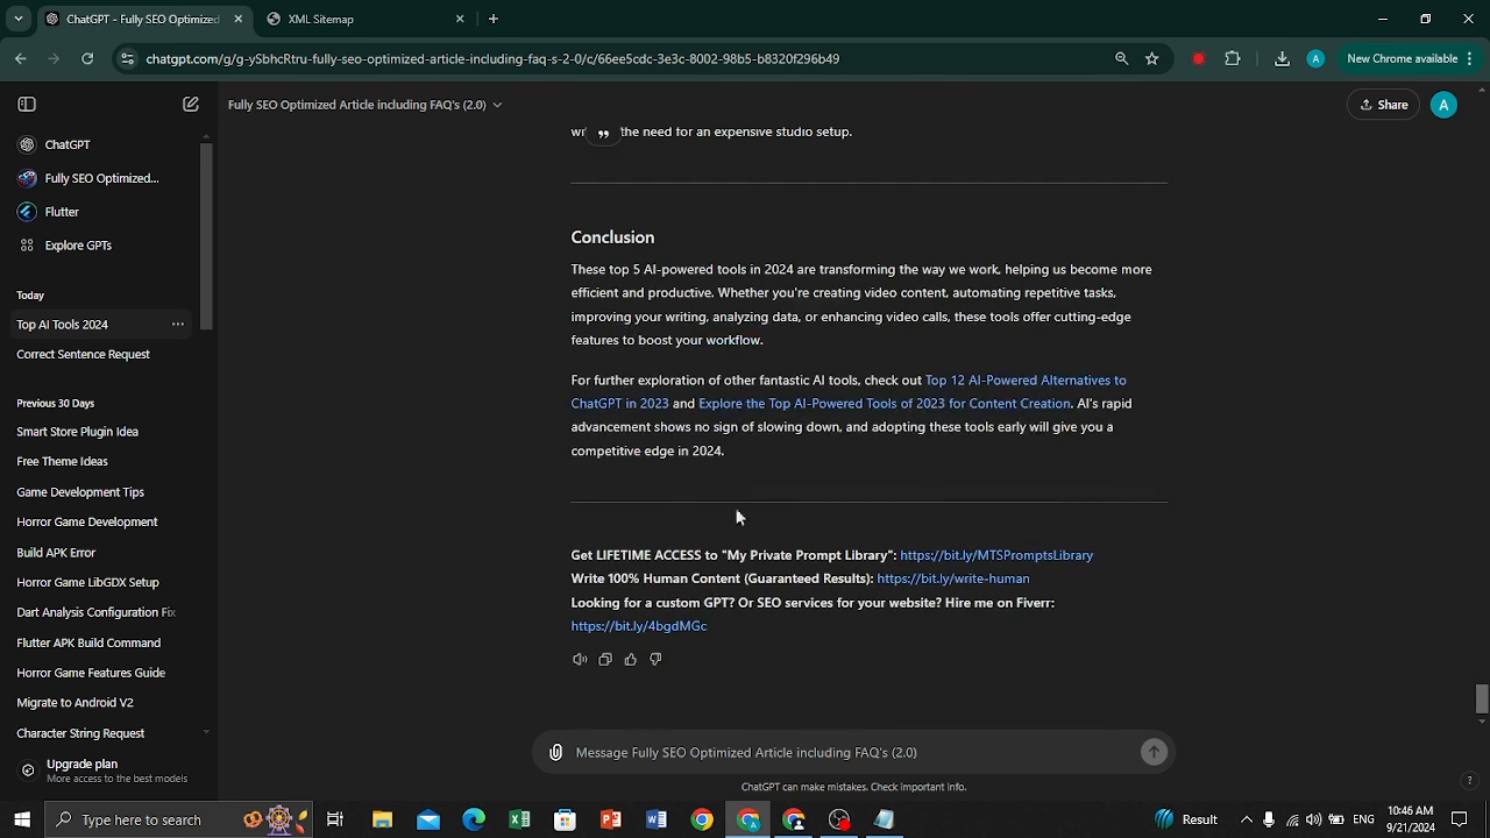
scroll(739, 517, "up", 20)
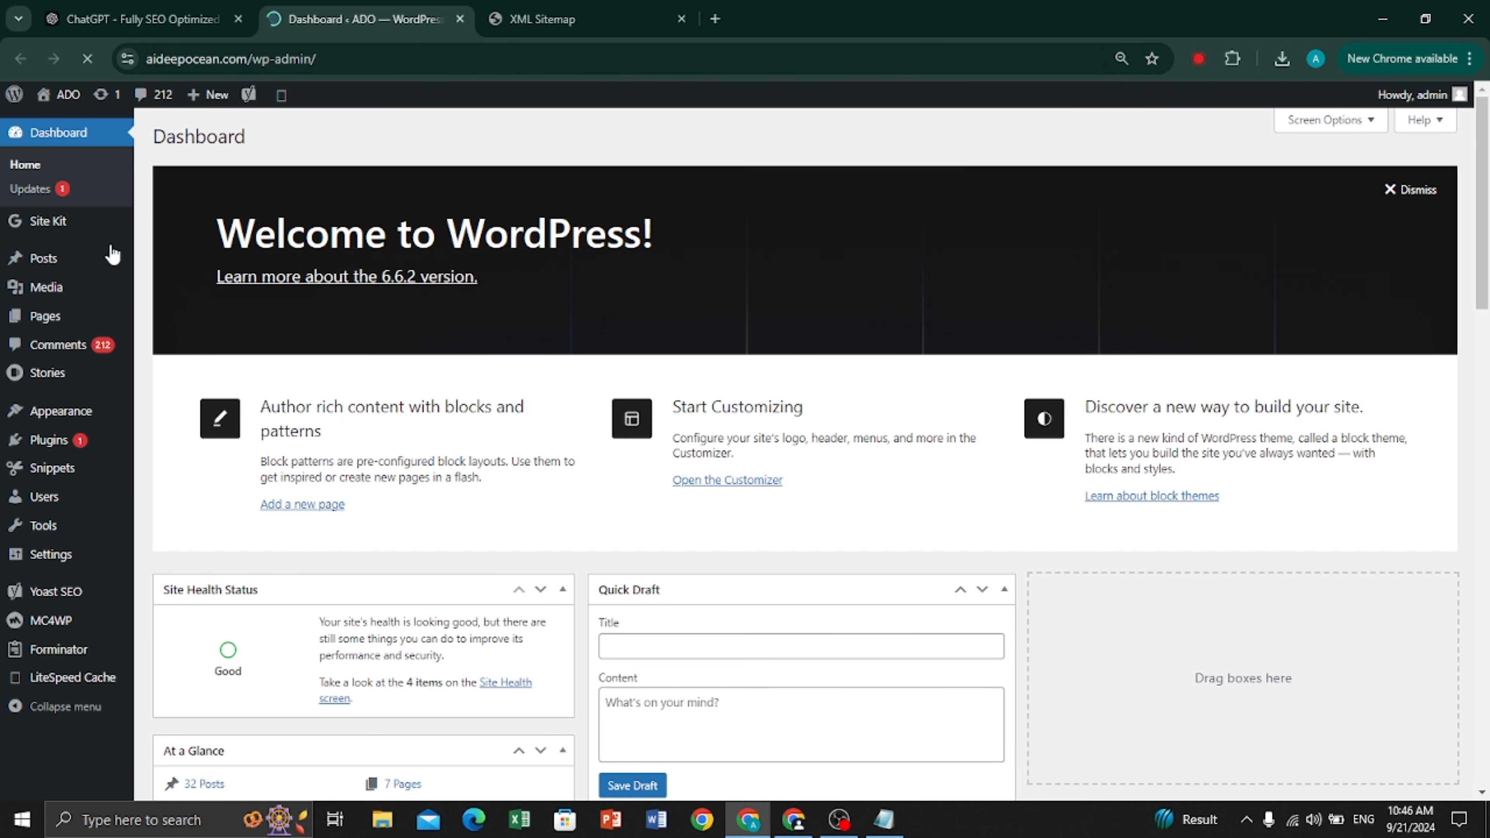
mouse_move(47, 264)
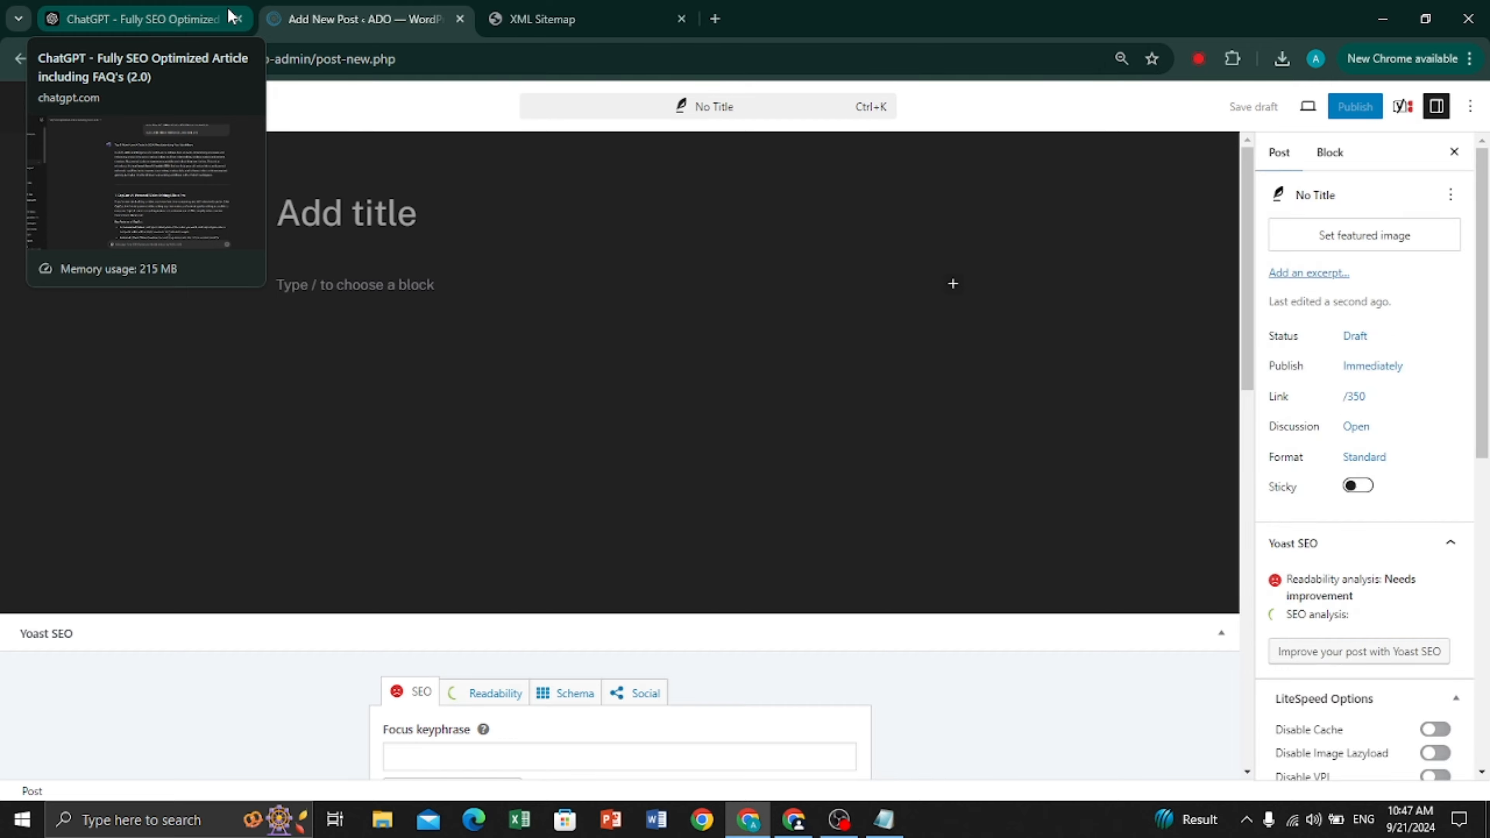
left_click(233, 17)
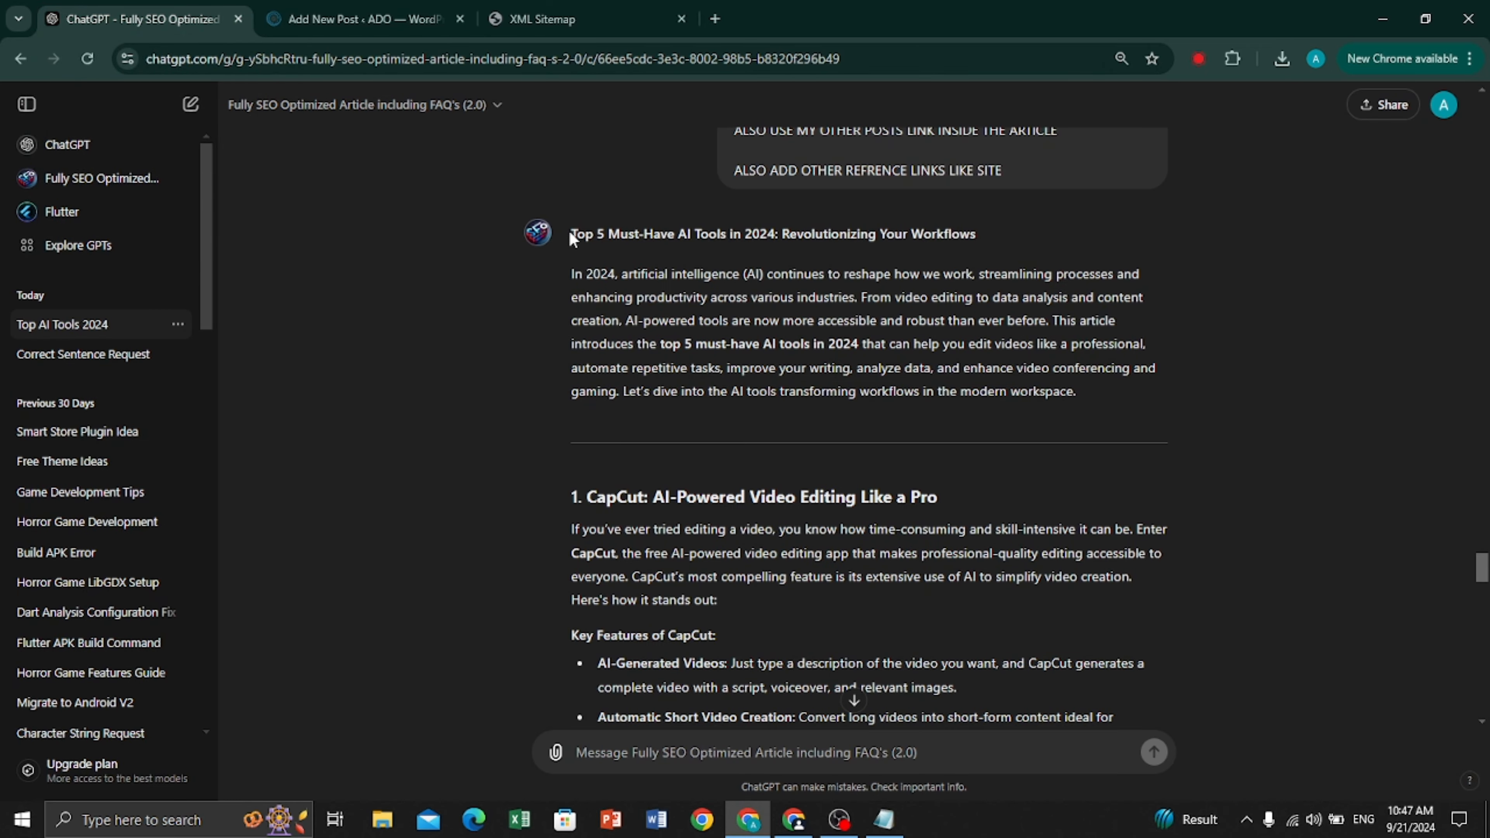
left_click_drag(570, 233, 699, 316)
key("ctrl+v")
scroll(591, 365, "down", 5)
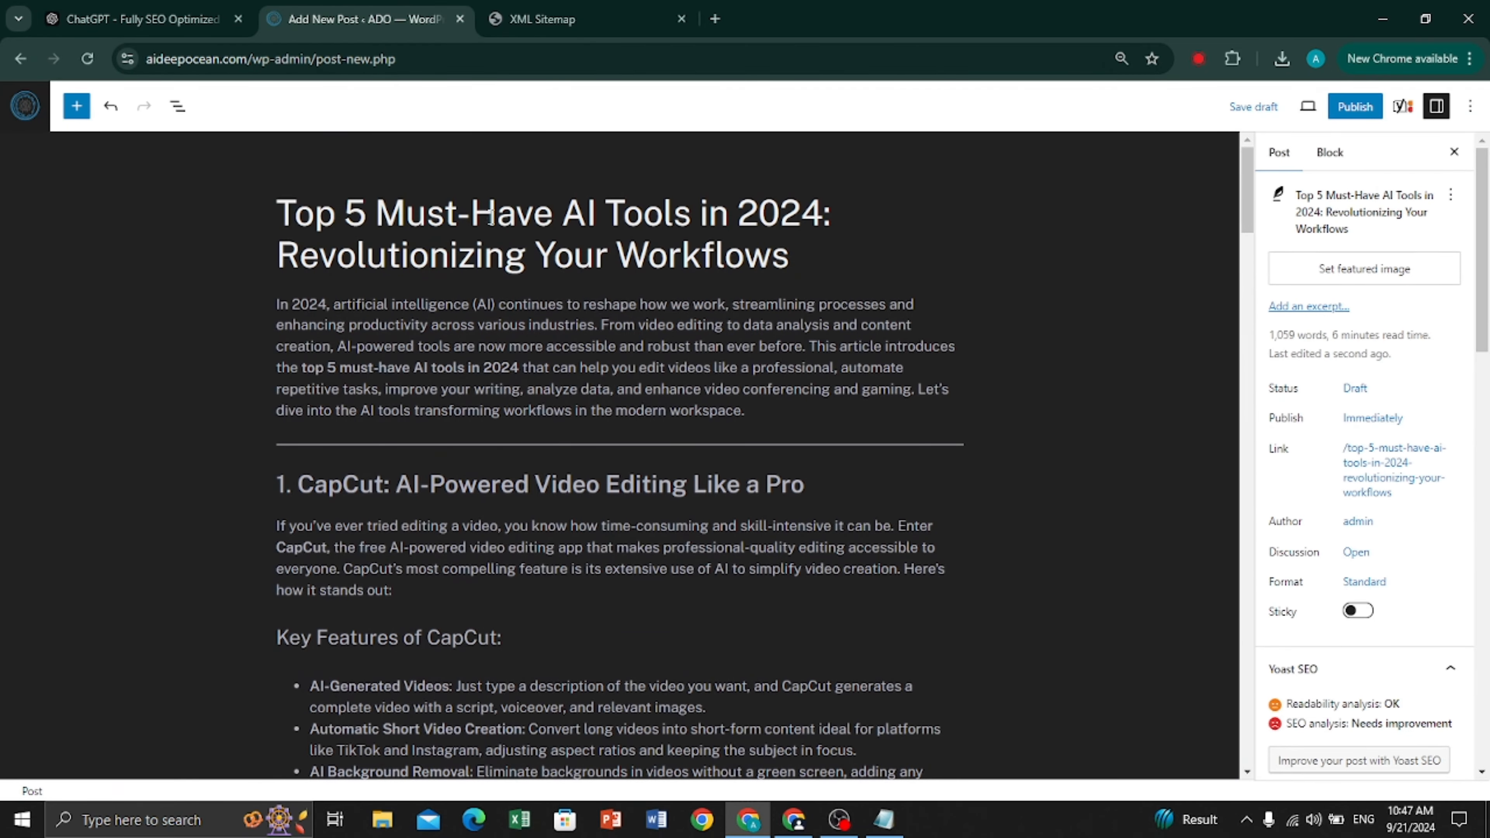
Step: Use the title's "Top 5 Must-Have AI Tools" wording as the Yoast focus keyphrase and the full post title as the link slug
left_click_drag(278, 215, 828, 214)
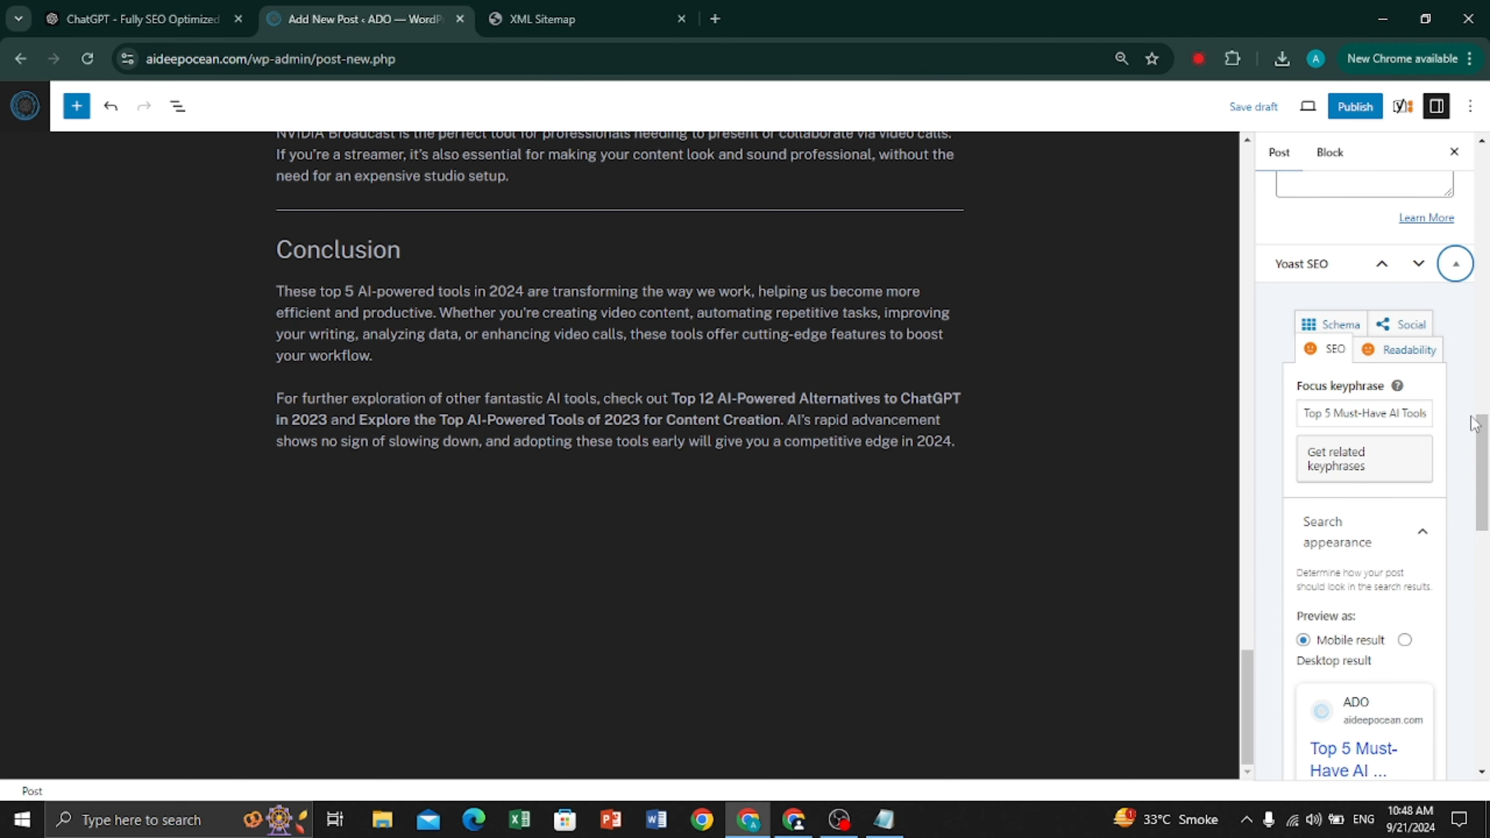
left_click_drag(345, 212, 587, 212)
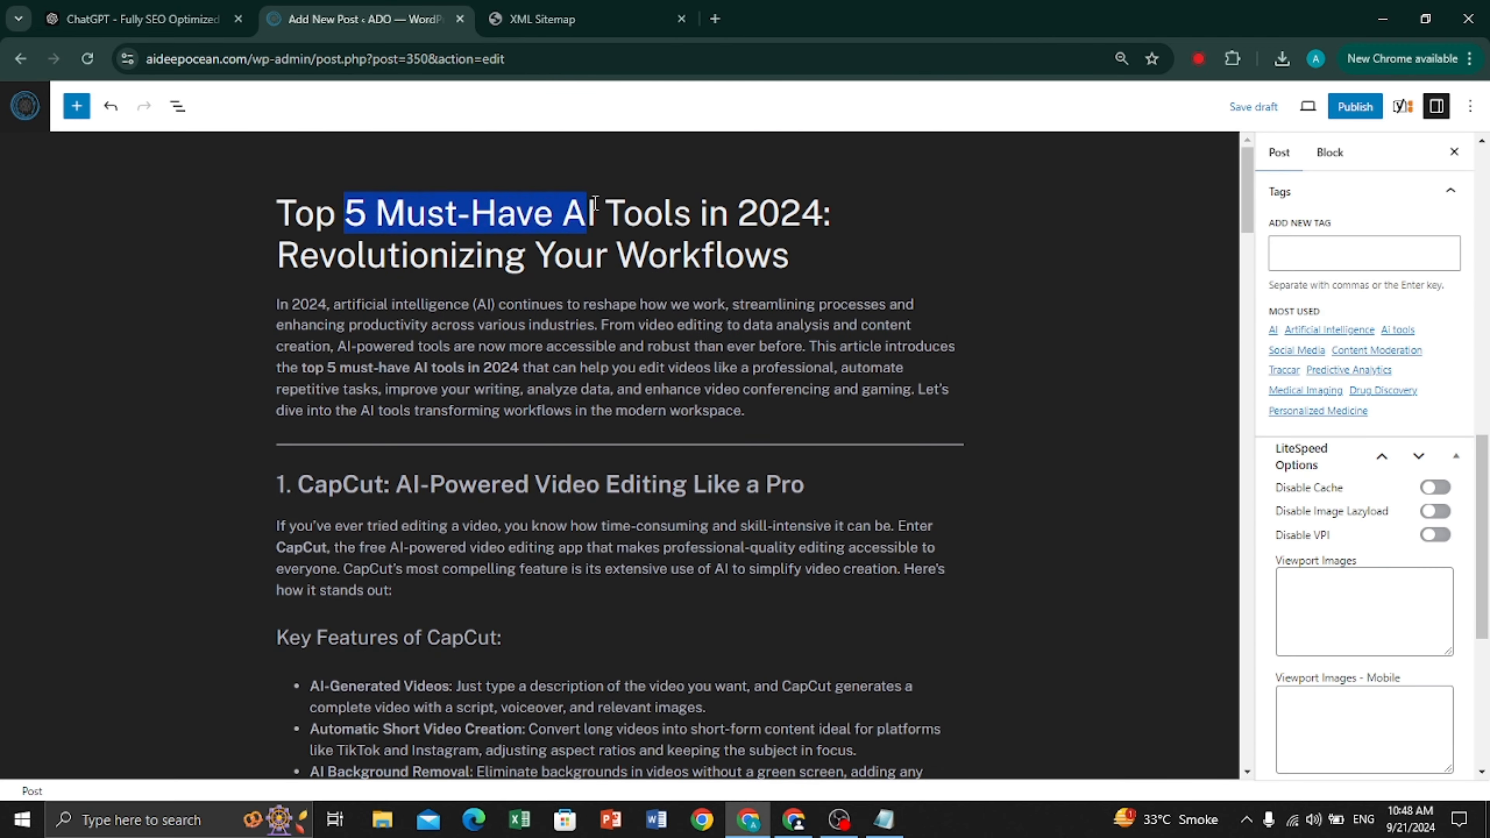
left_click_drag(274, 214, 818, 208)
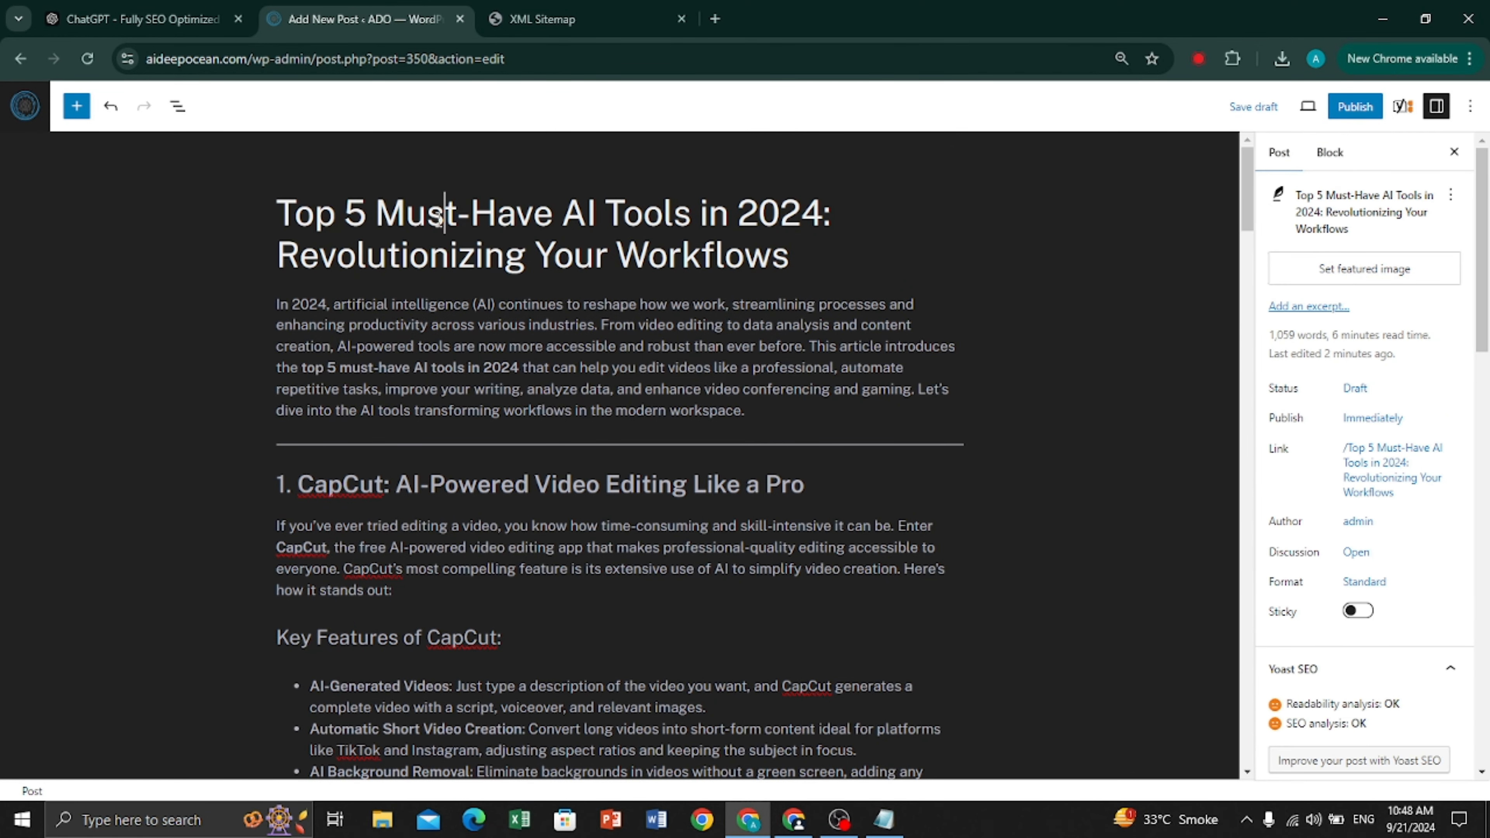
Step: In a new regular ChatGPT chat, paste the article text and send it with the request "generate image for this article"
key("ctrl+a")
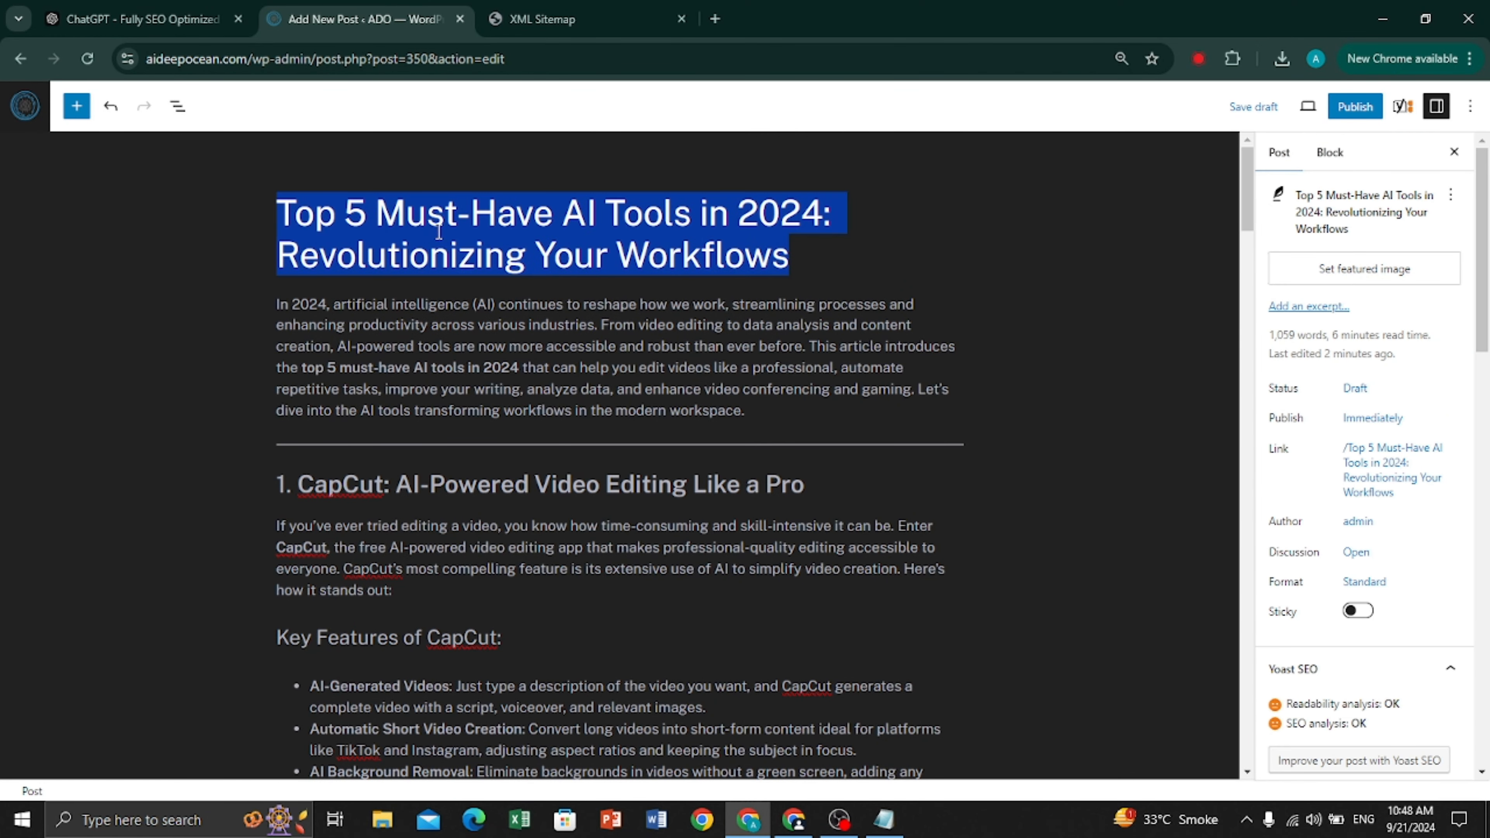
left_click(141, 18)
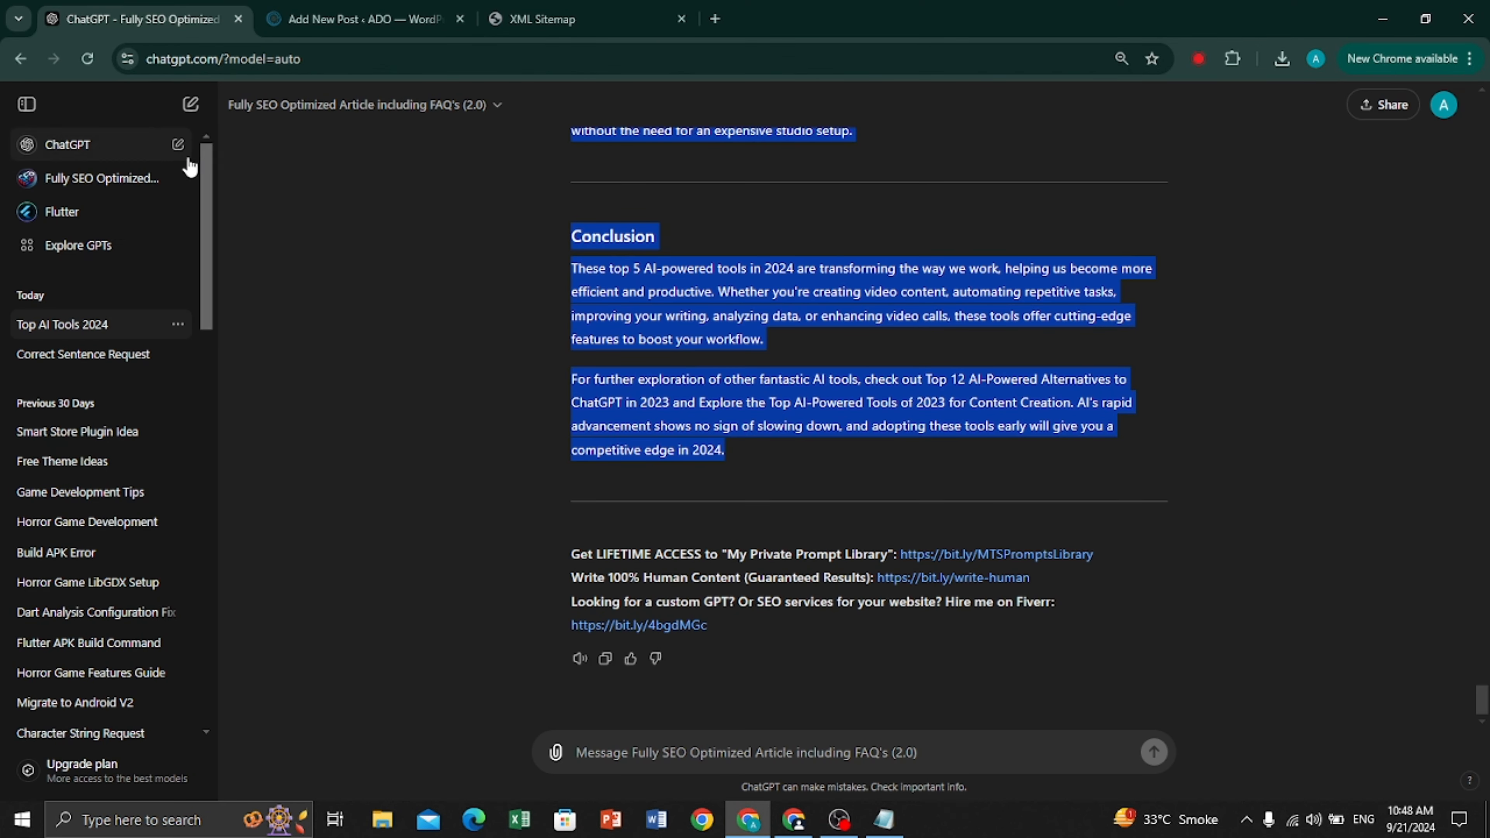
left_click(179, 146)
key("ctrl+v")
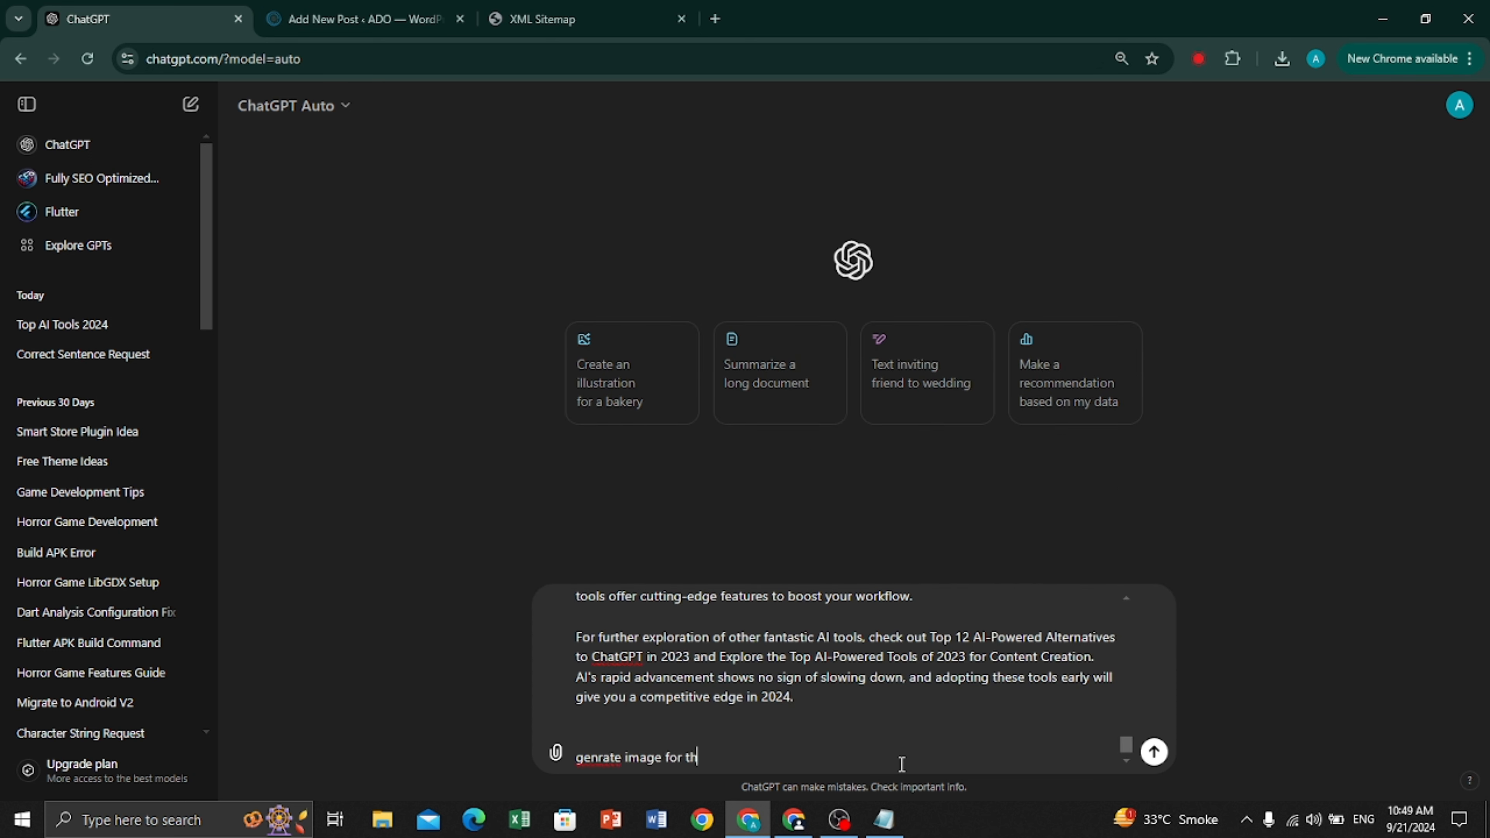
right_click(599, 758)
left_click(645, 380)
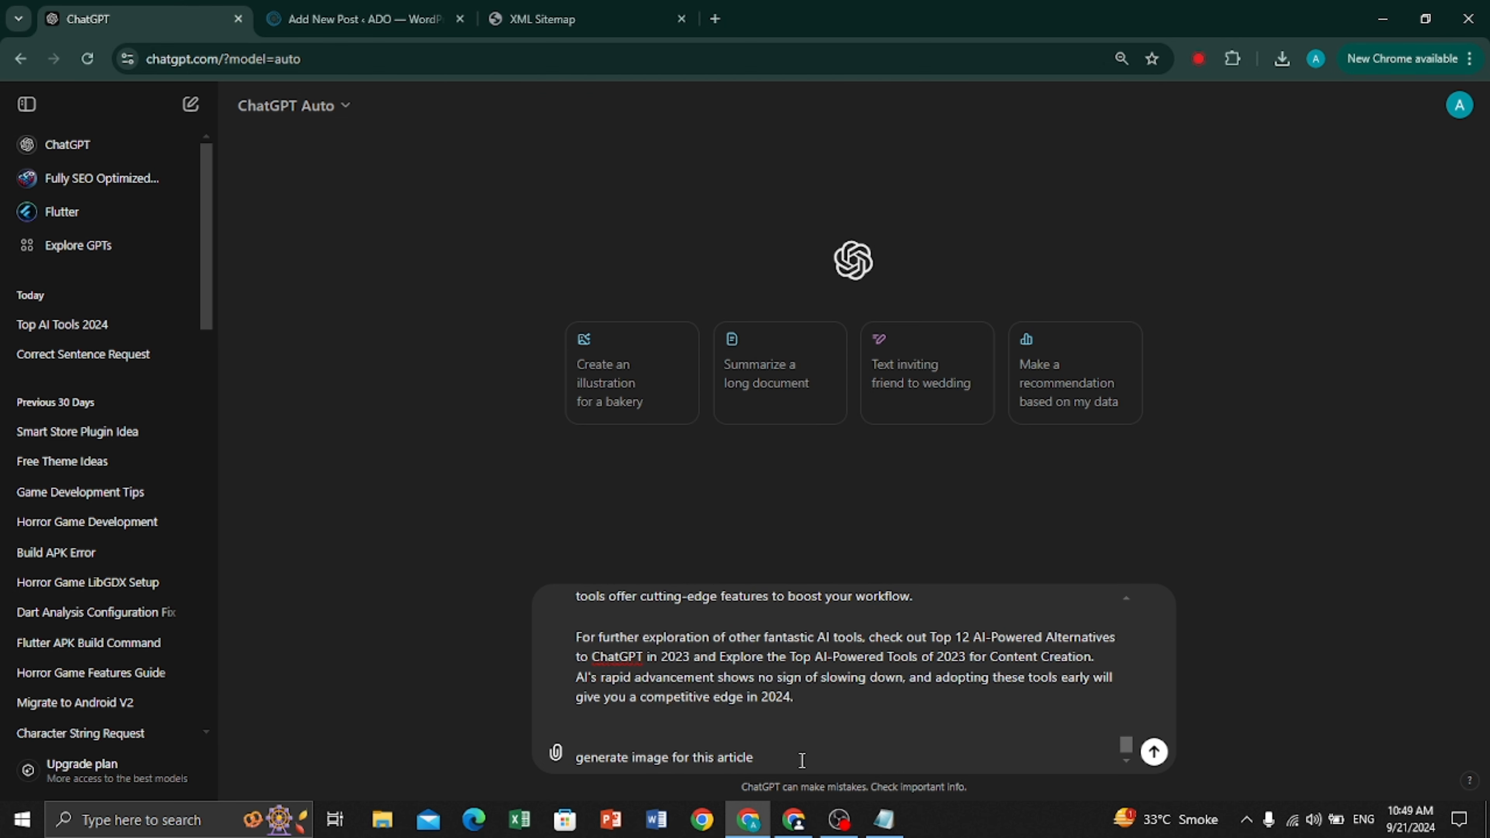
key("Return")
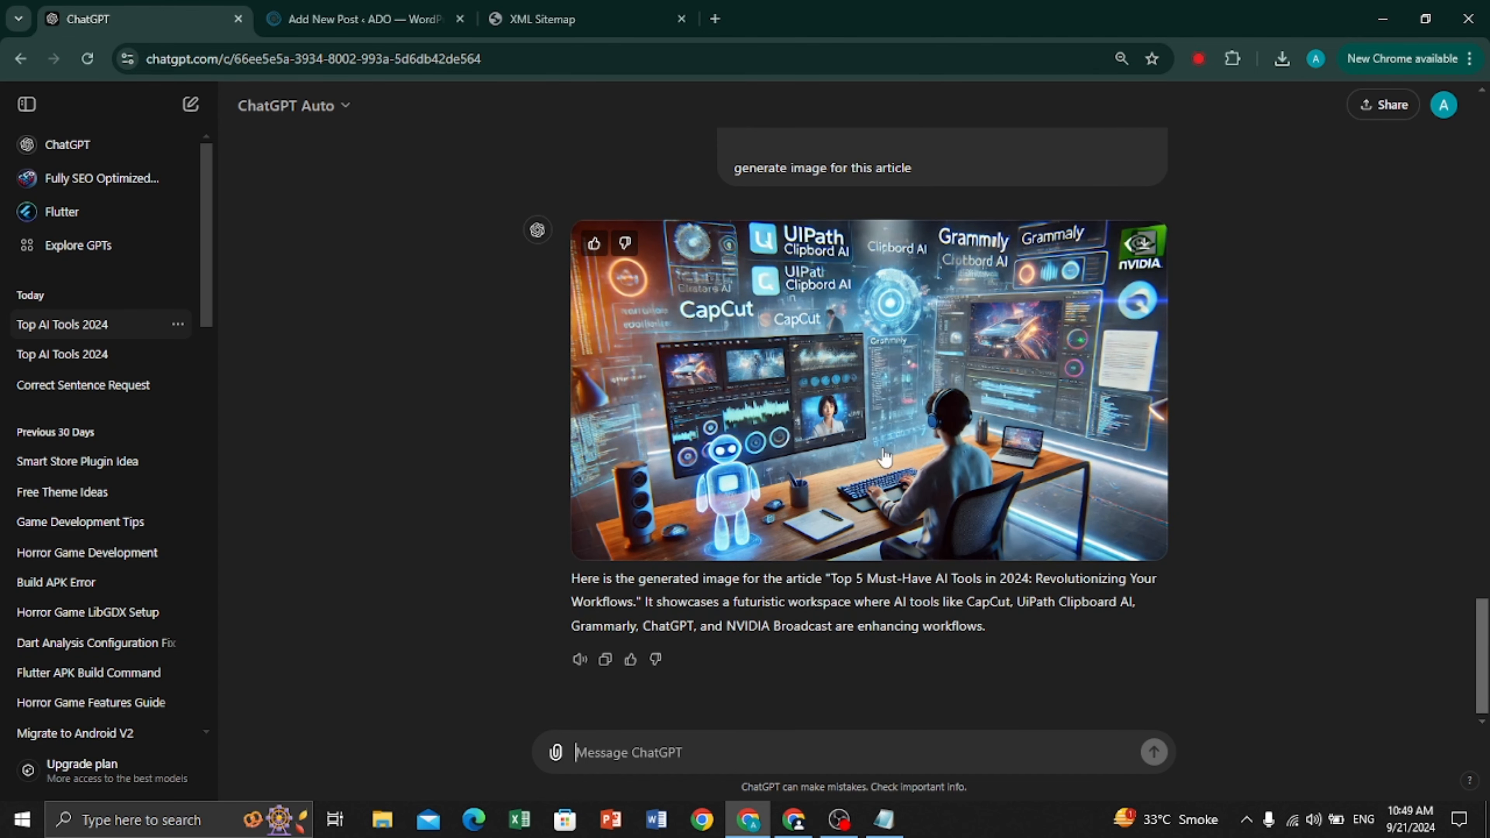
Step: Download the generated AI workspace image at full view and return to the WordPress post editor
left_click(1010, 327)
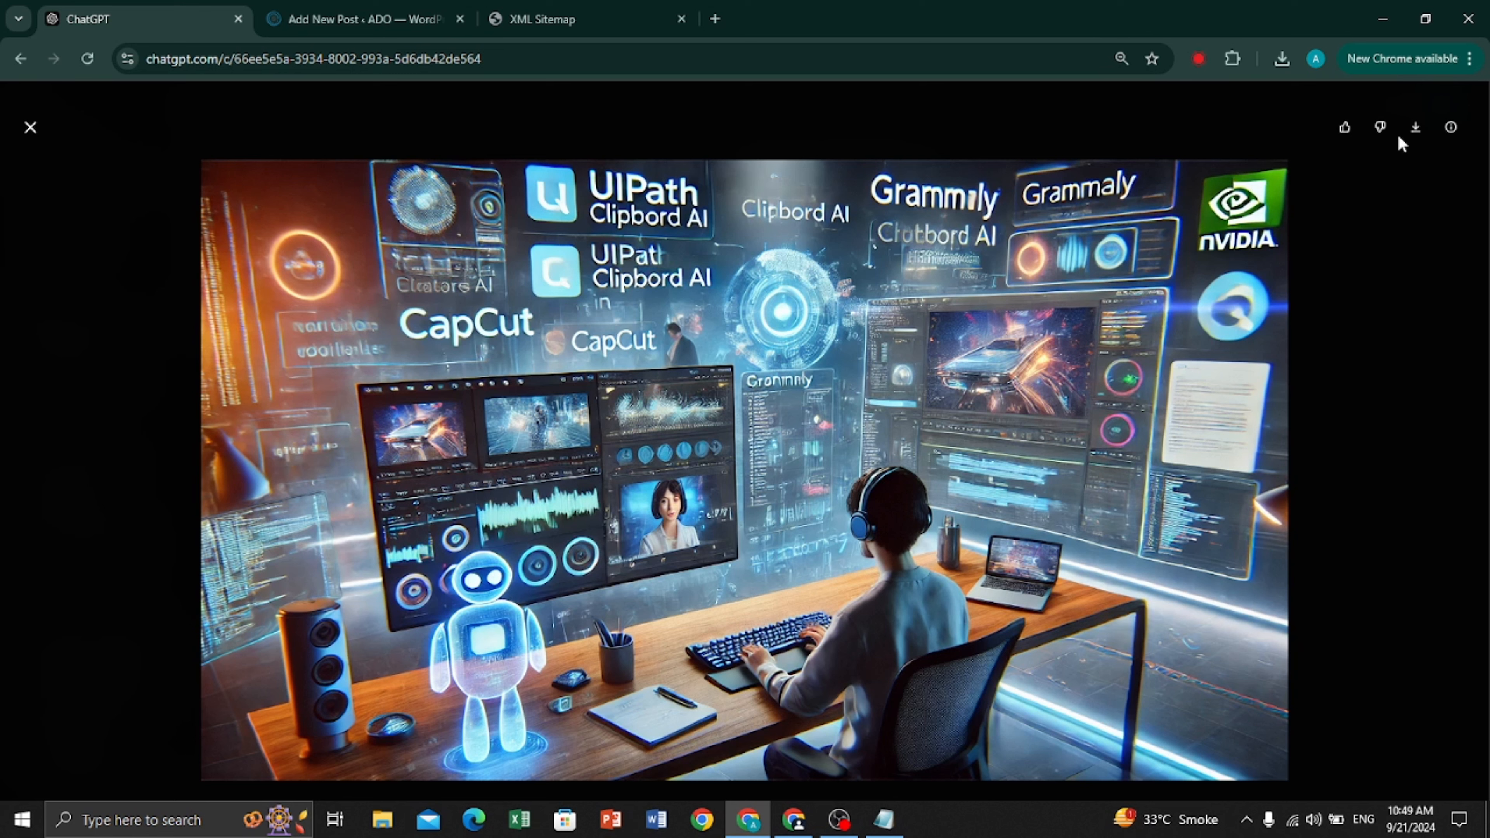
left_click(1417, 133)
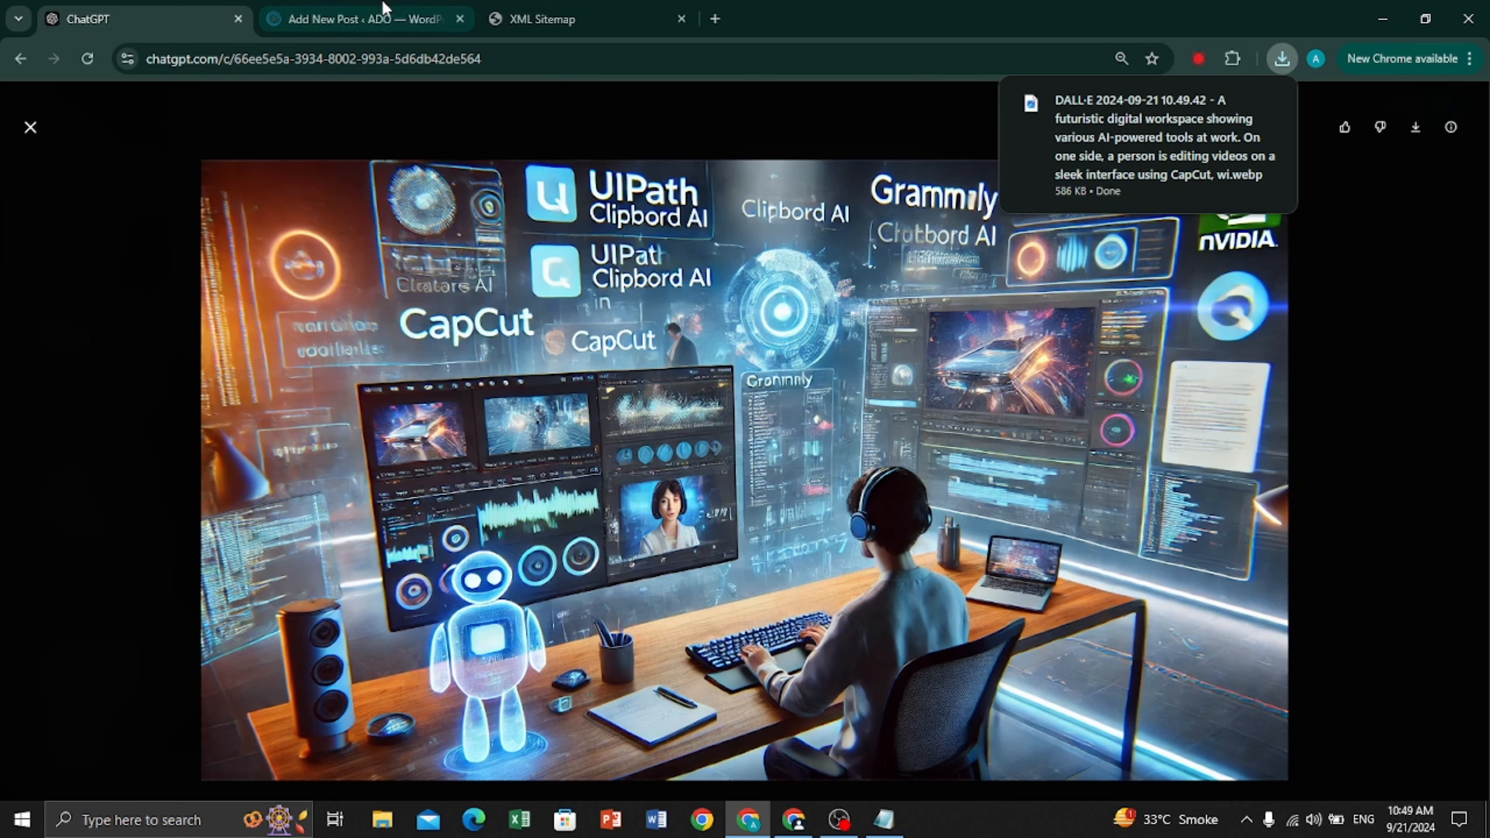
left_click(382, 19)
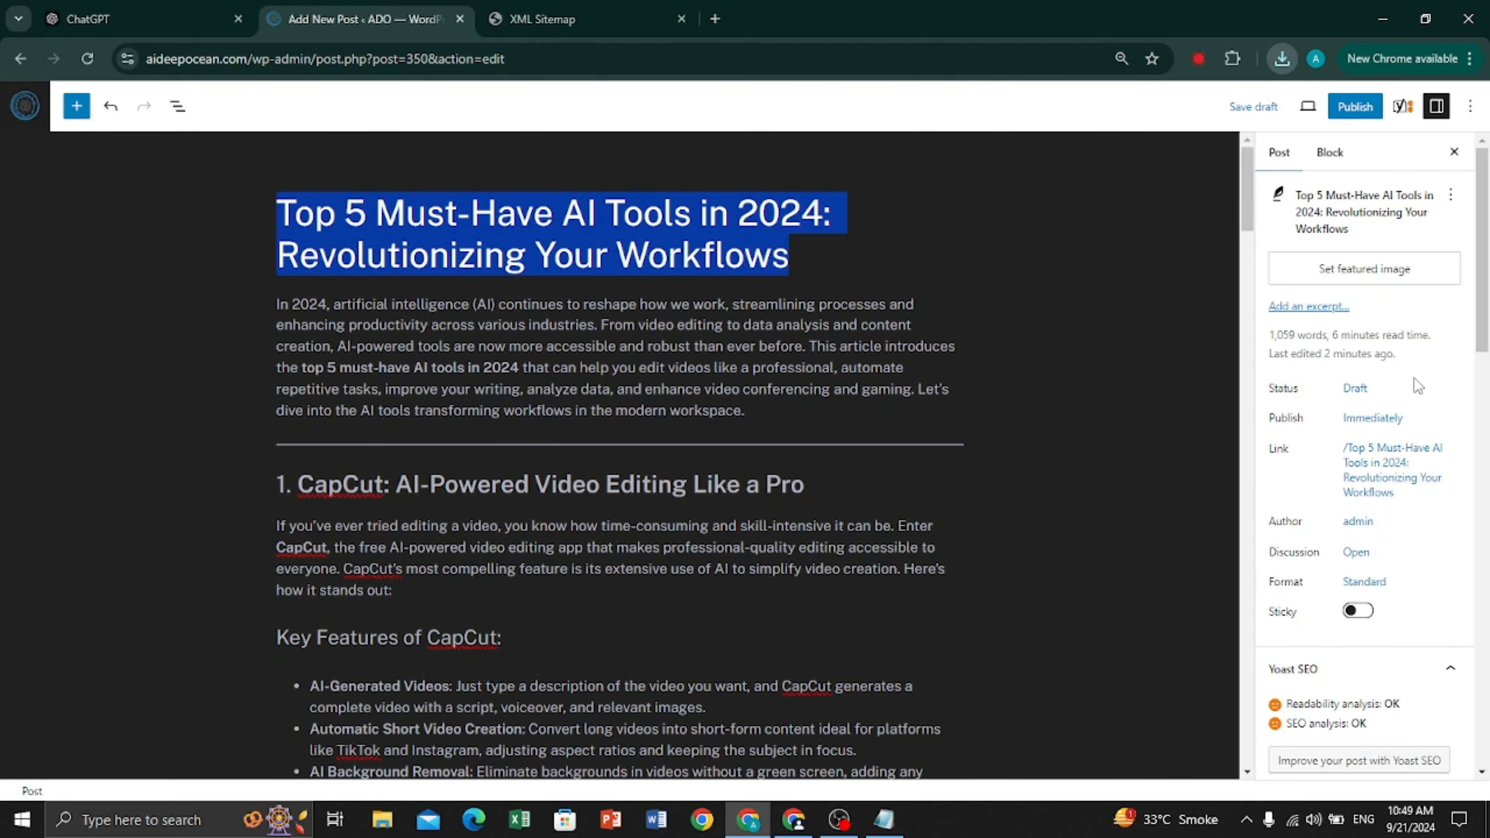
Step: Upload the downloaded DALL·E image and set it as the post's featured image
left_click(1402, 272)
left_click(69, 162)
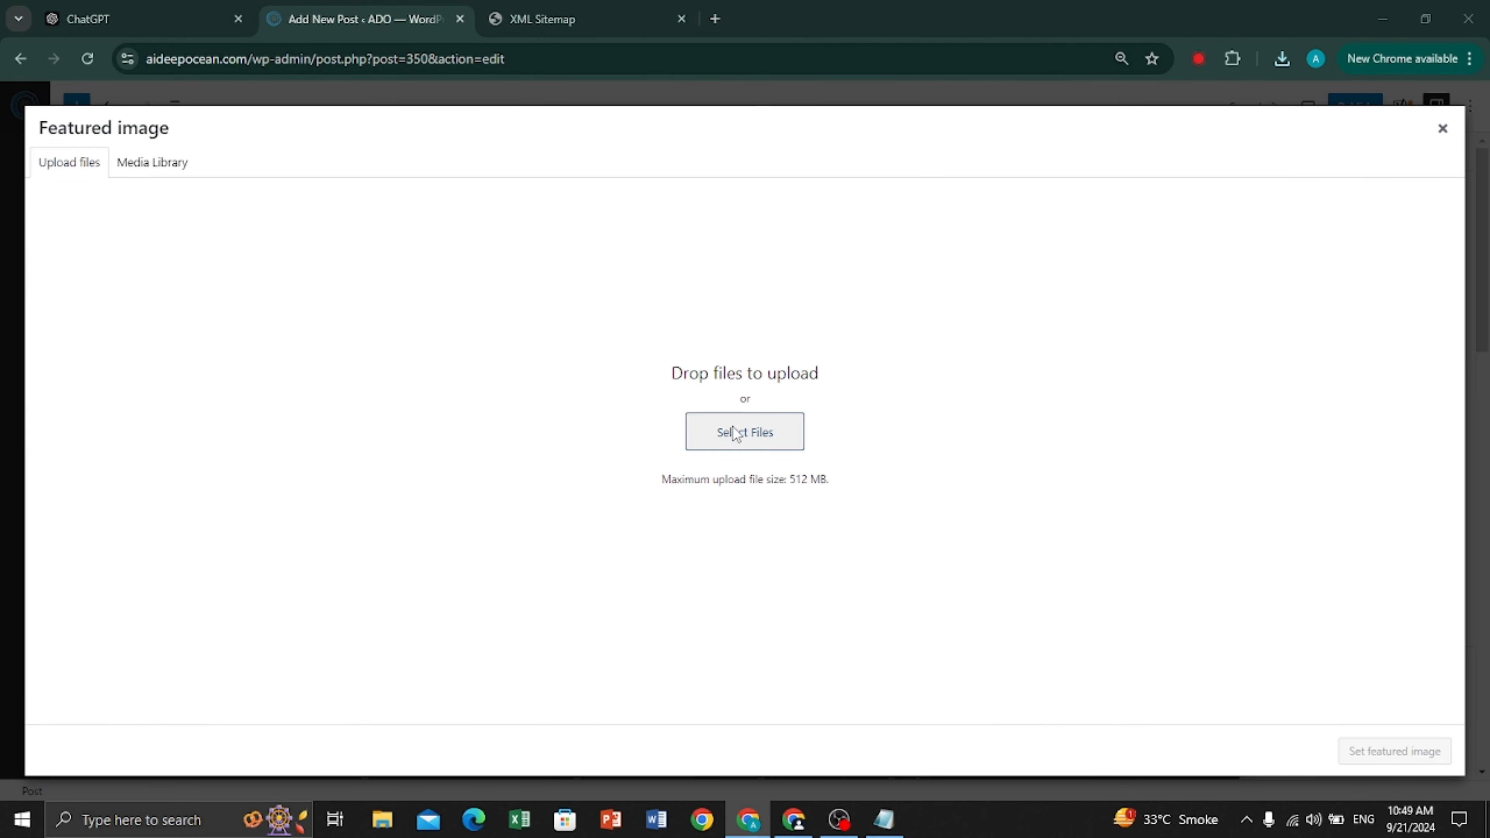
left_click(1281, 59)
left_click_drag(1073, 146, 681, 291)
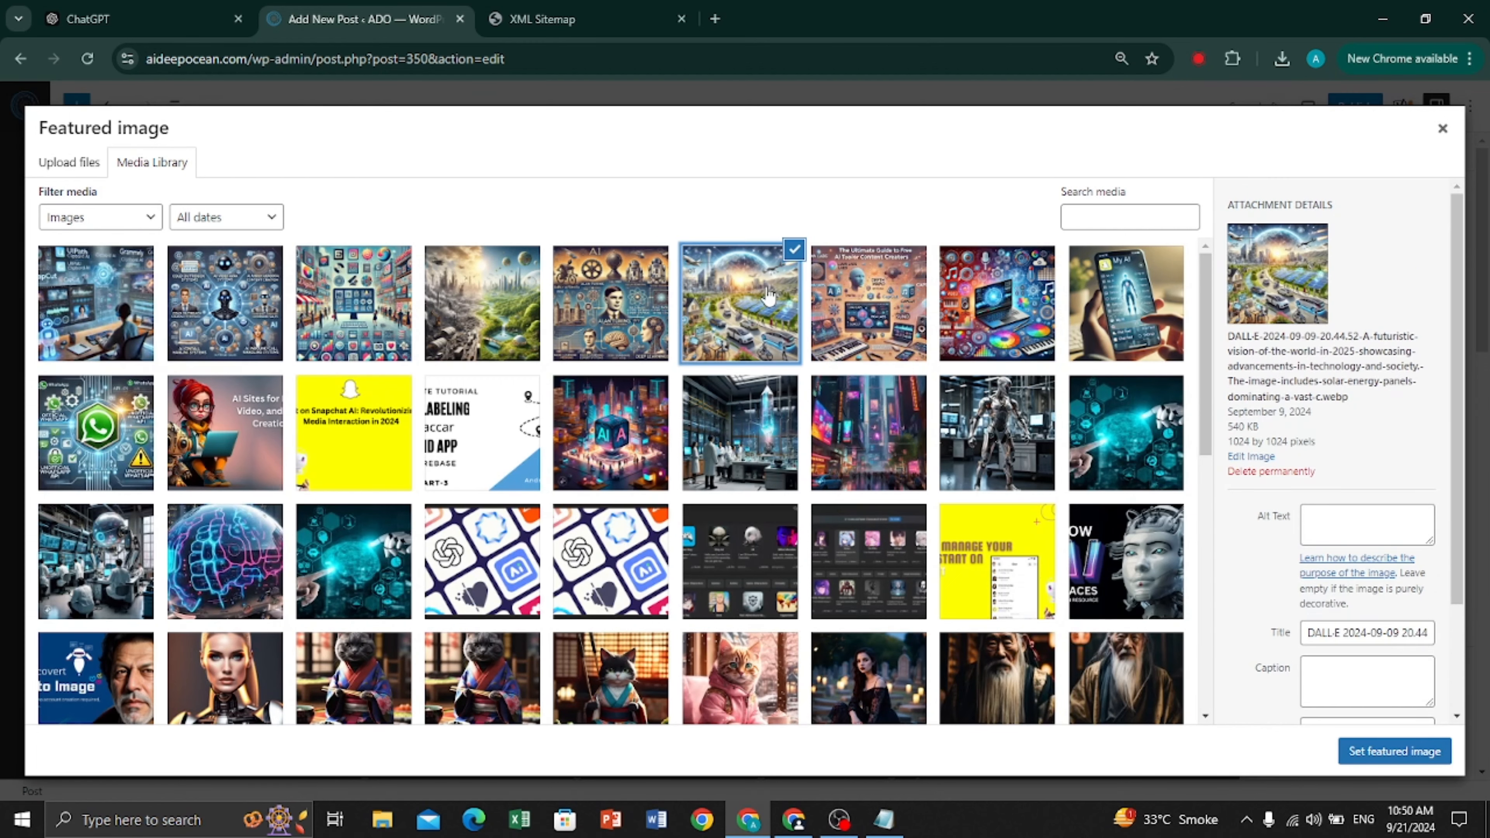
left_click(1395, 751)
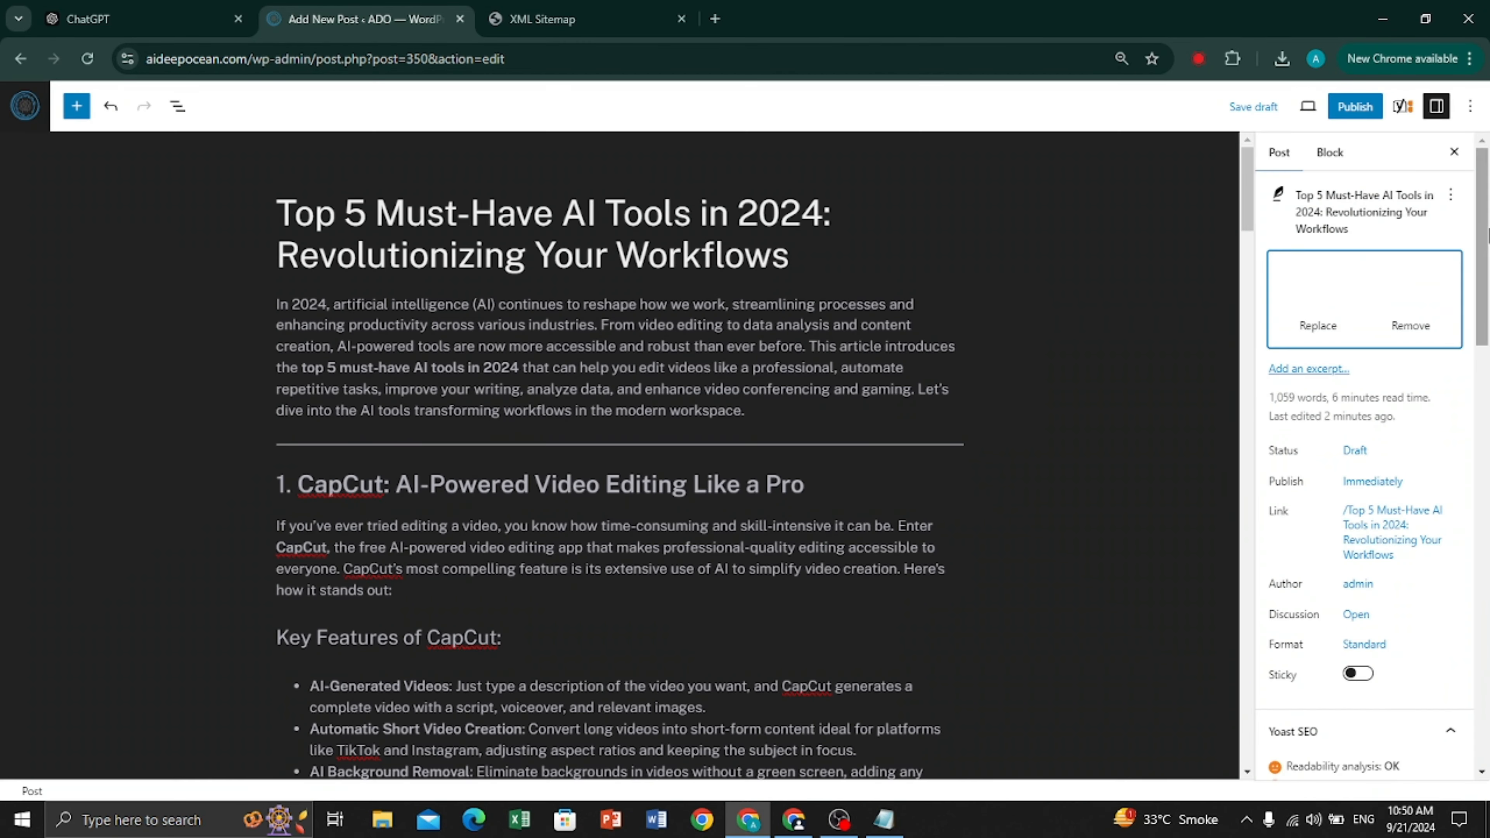
Step: Insert a YouTube block below the introduction paragraph and embed the source video by its link
left_click(952, 410)
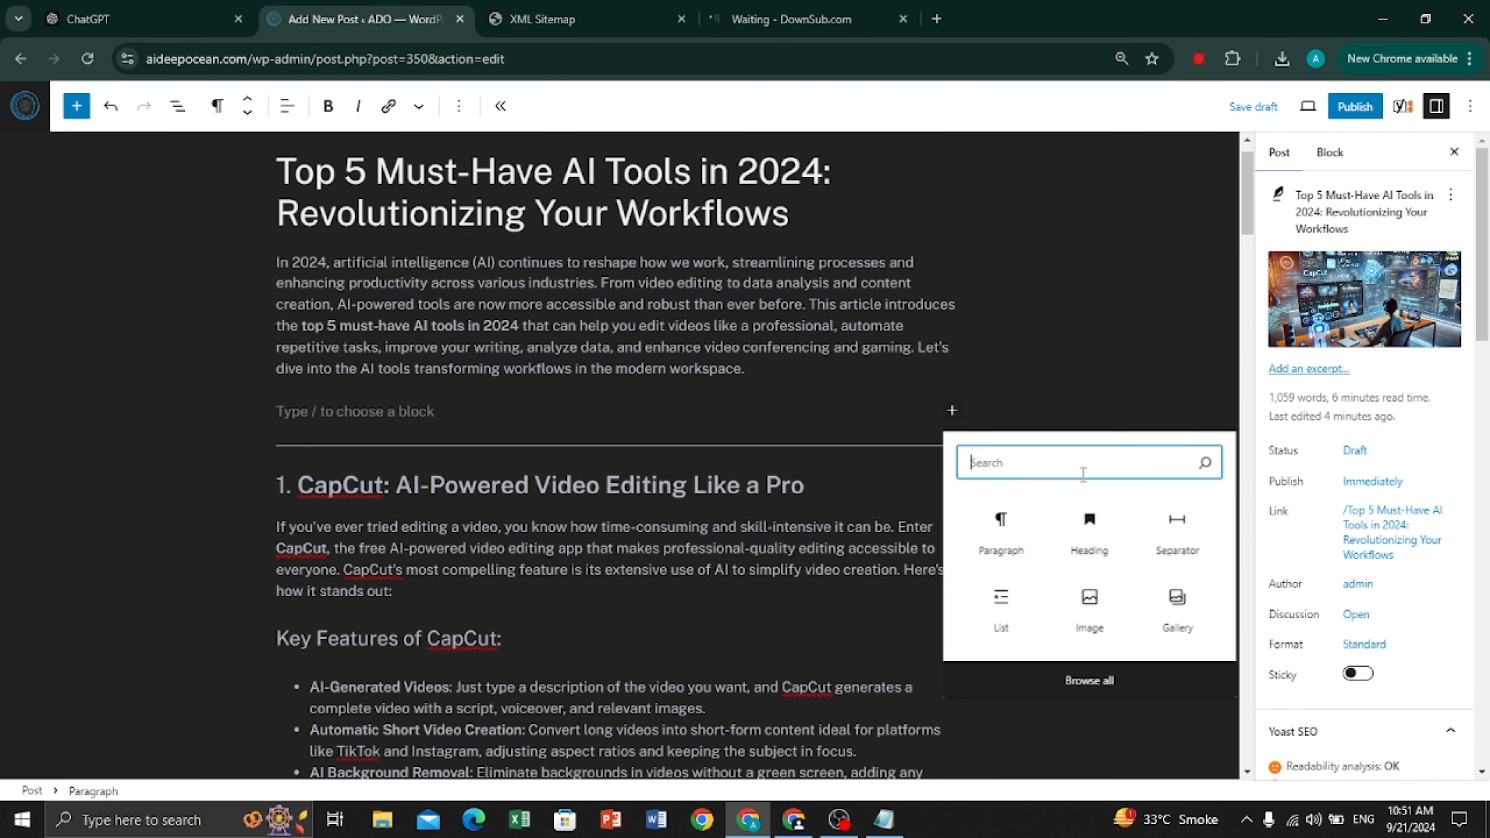
type("you")
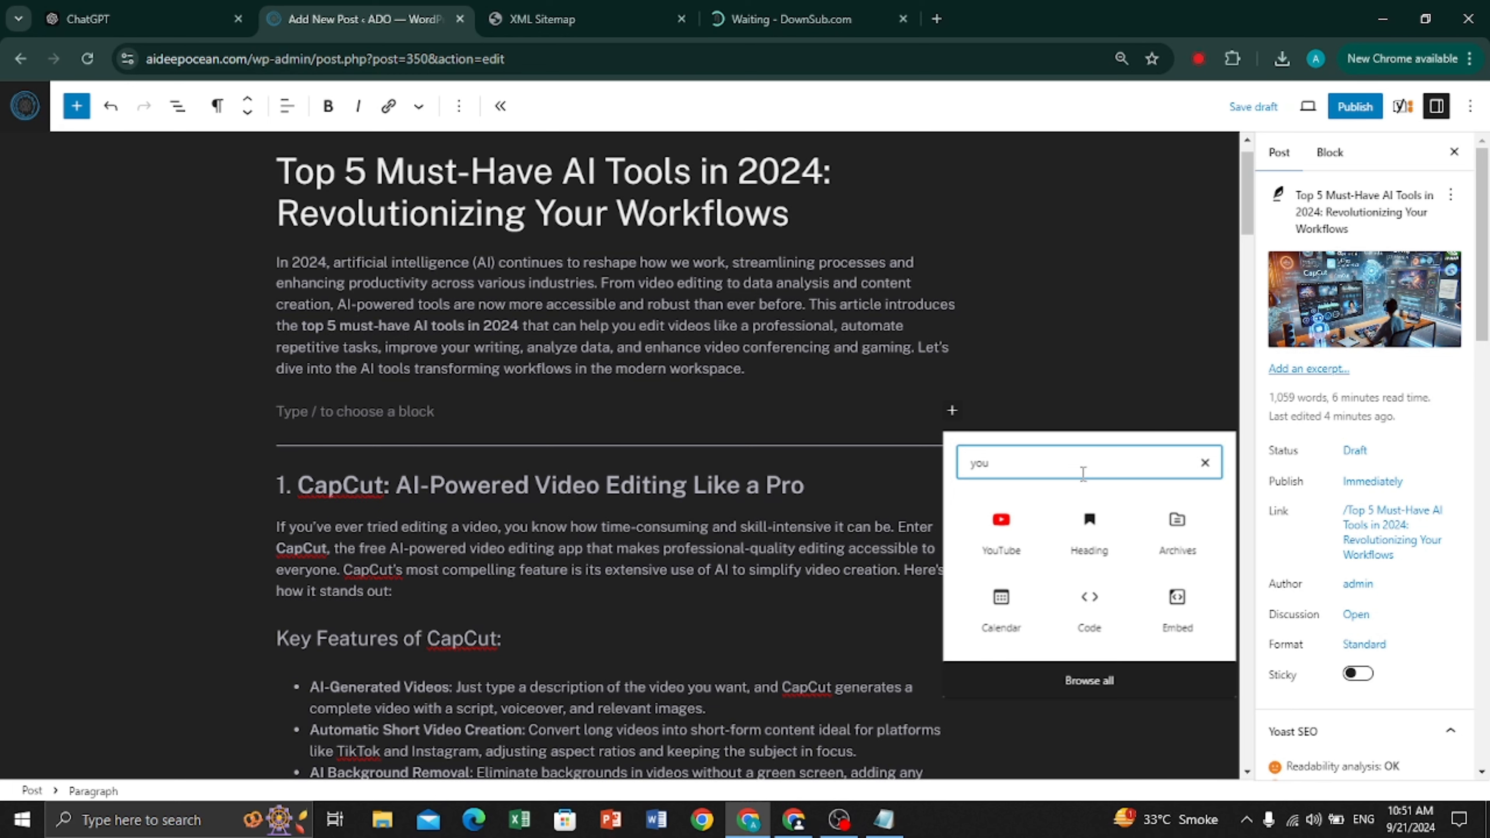
left_click(1000, 535)
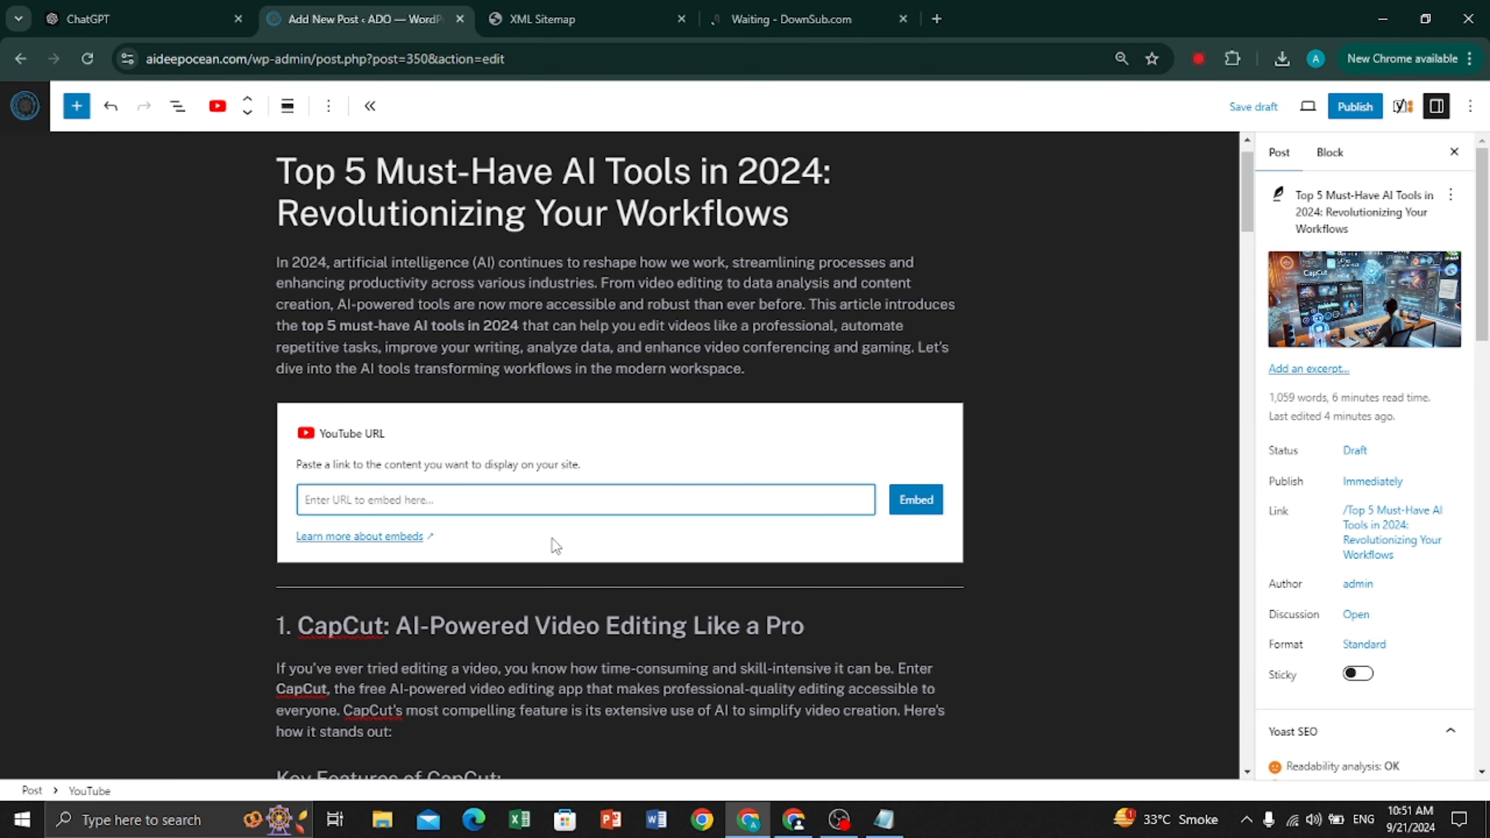
key("ctrl+v")
left_click(916, 499)
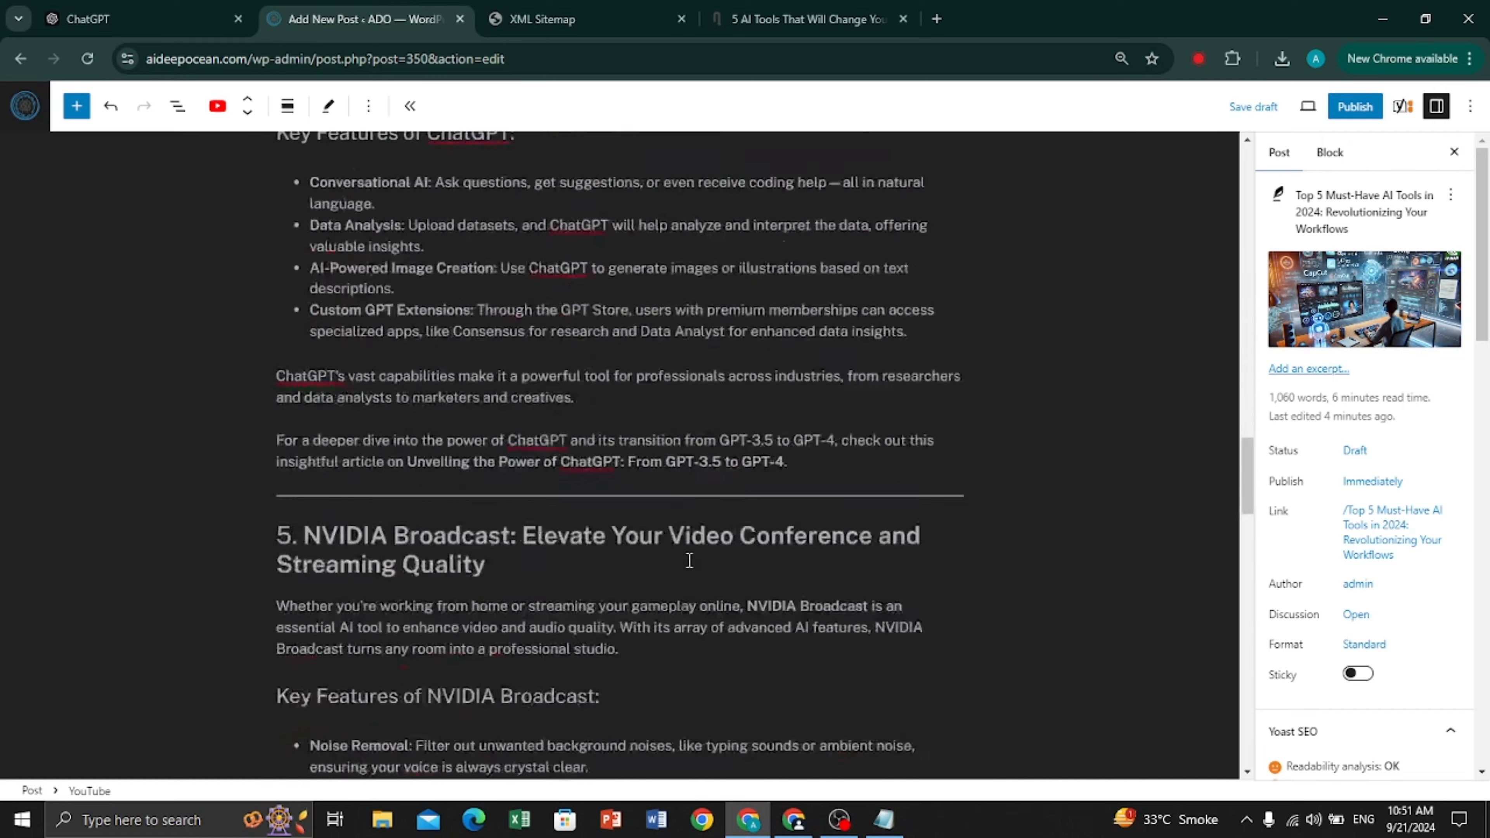
scroll(709, 572, "up", 1)
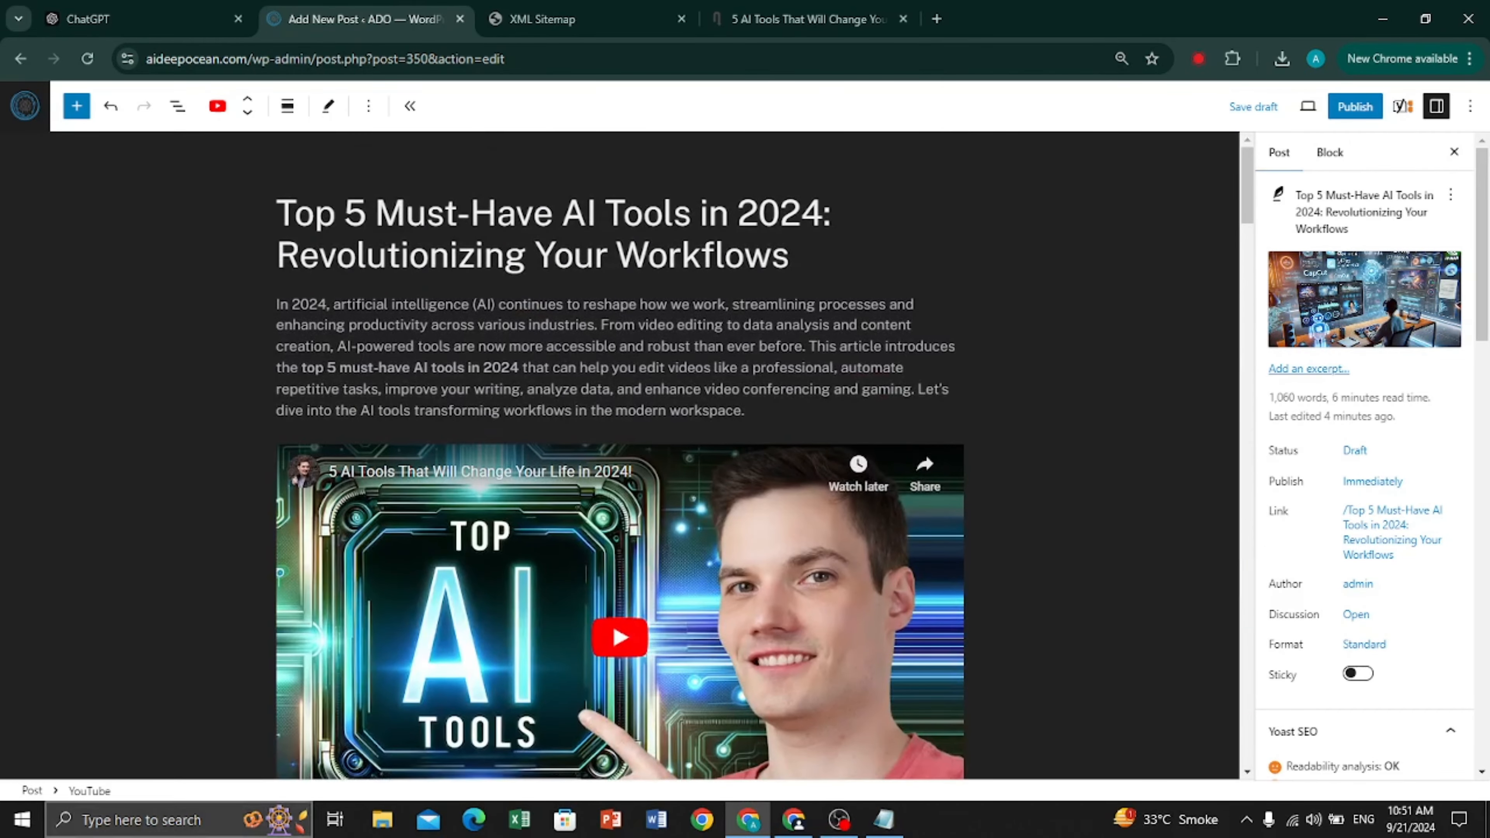